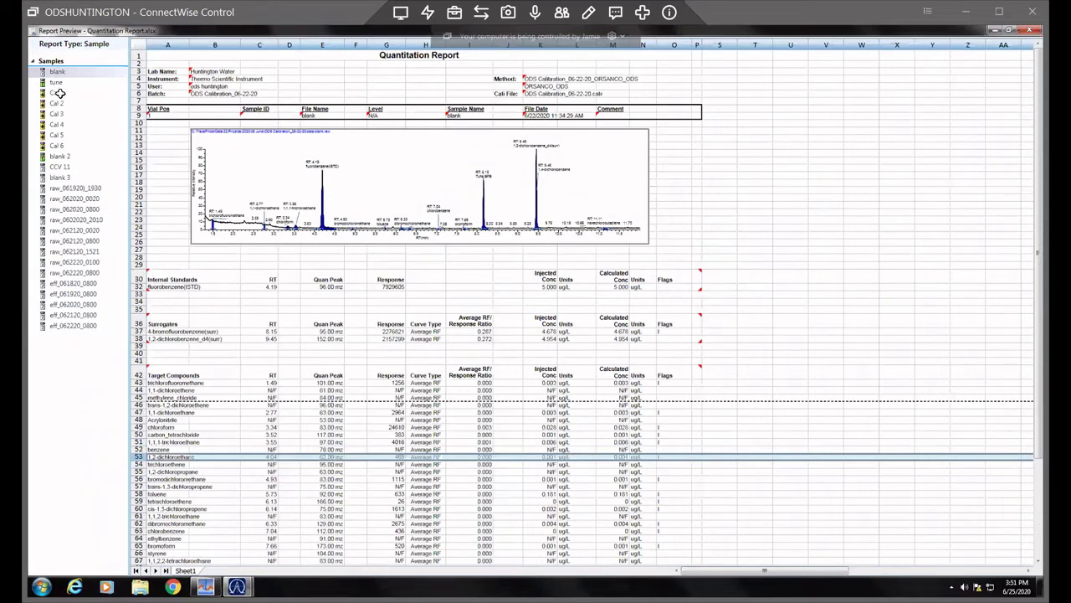
Step through the Cal 1, Cal 2, Cal 6 and Cal 5 reports, ending on Cal 4's quantitation report
click(58, 92)
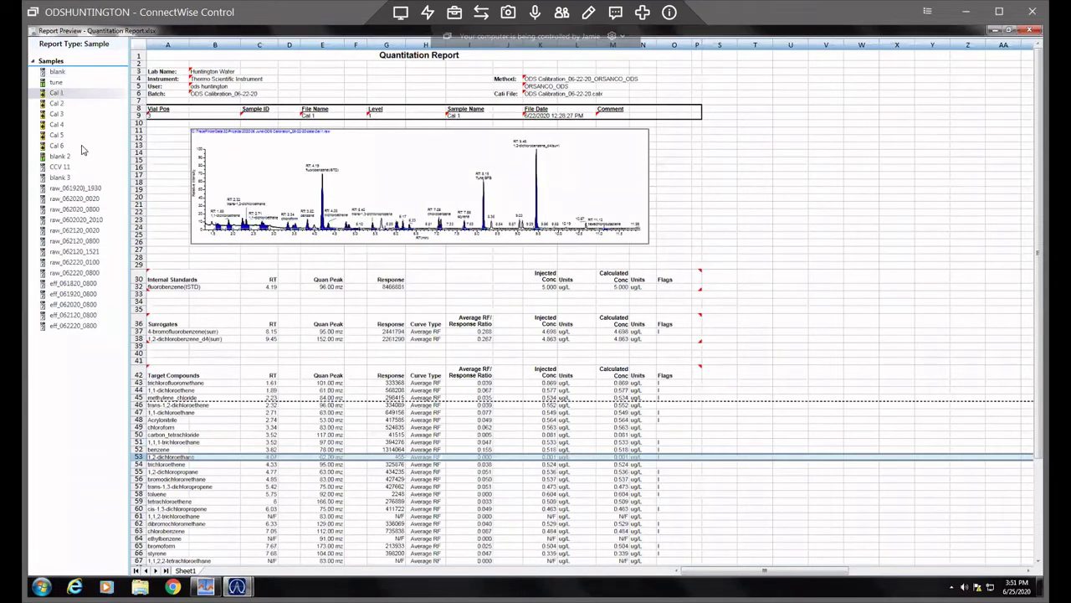
click(57, 104)
click(61, 147)
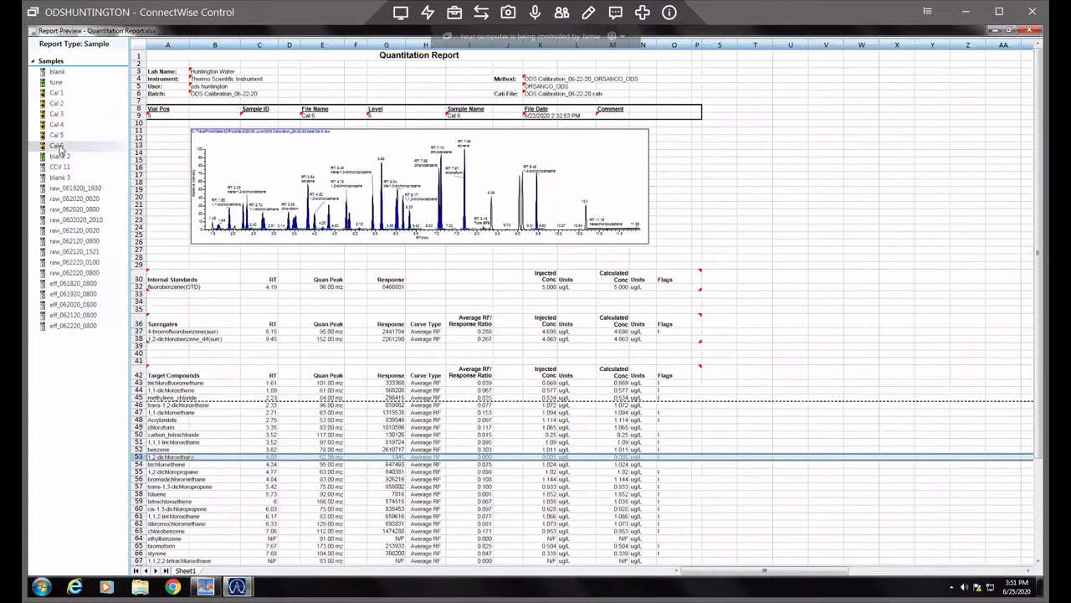
click(58, 135)
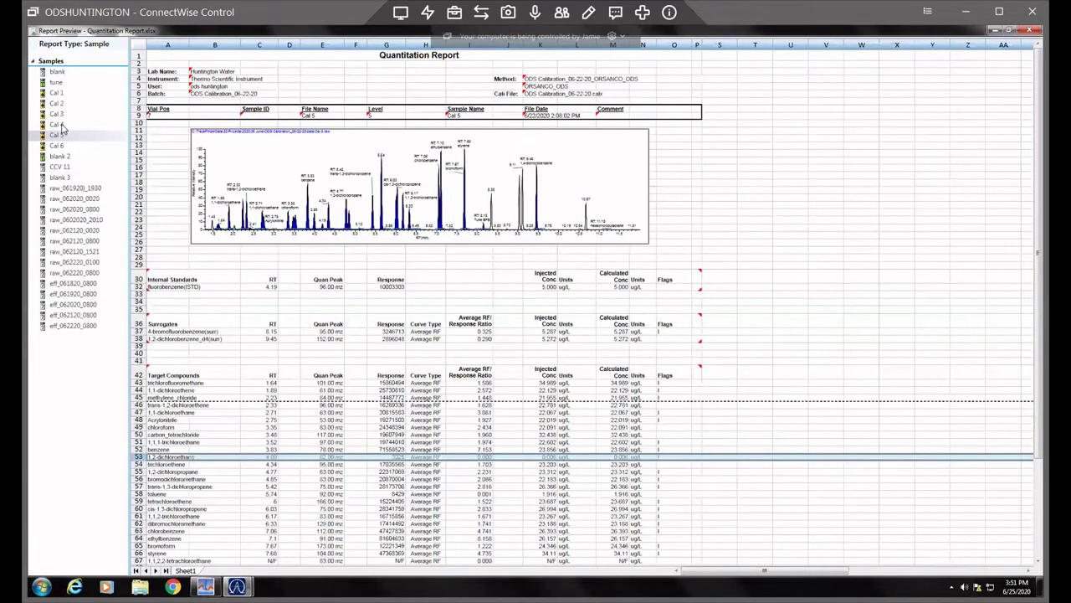
key(Up)
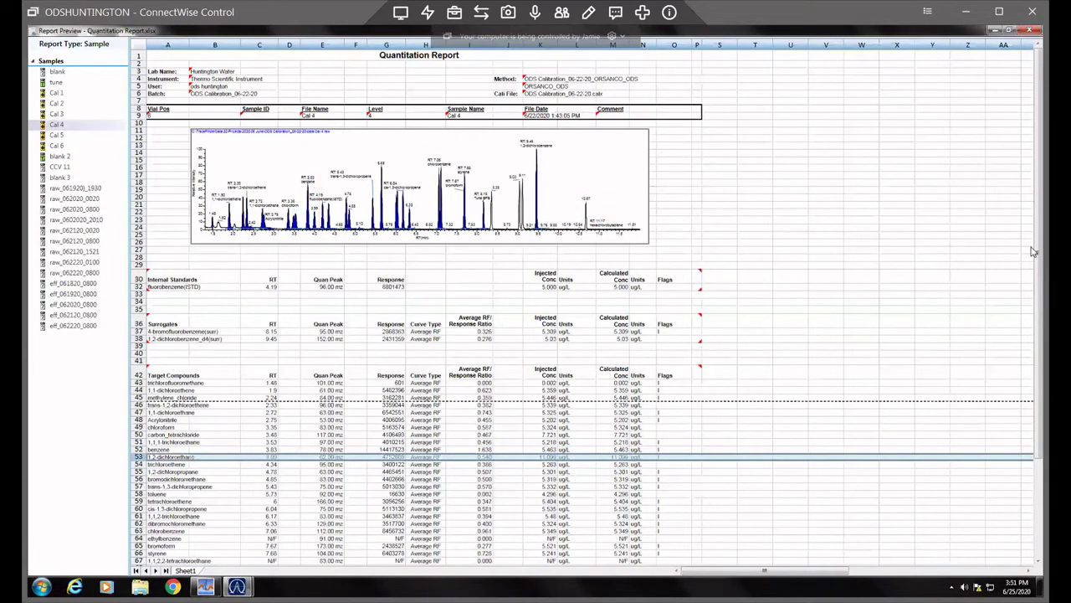
drag(1034, 269, 1035, 307)
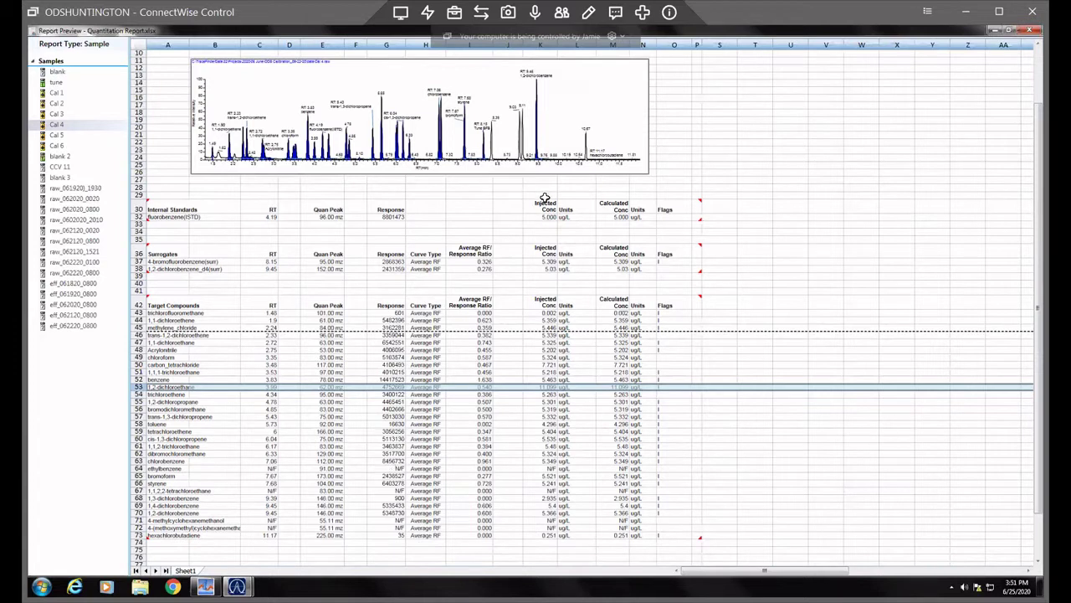
click(261, 535)
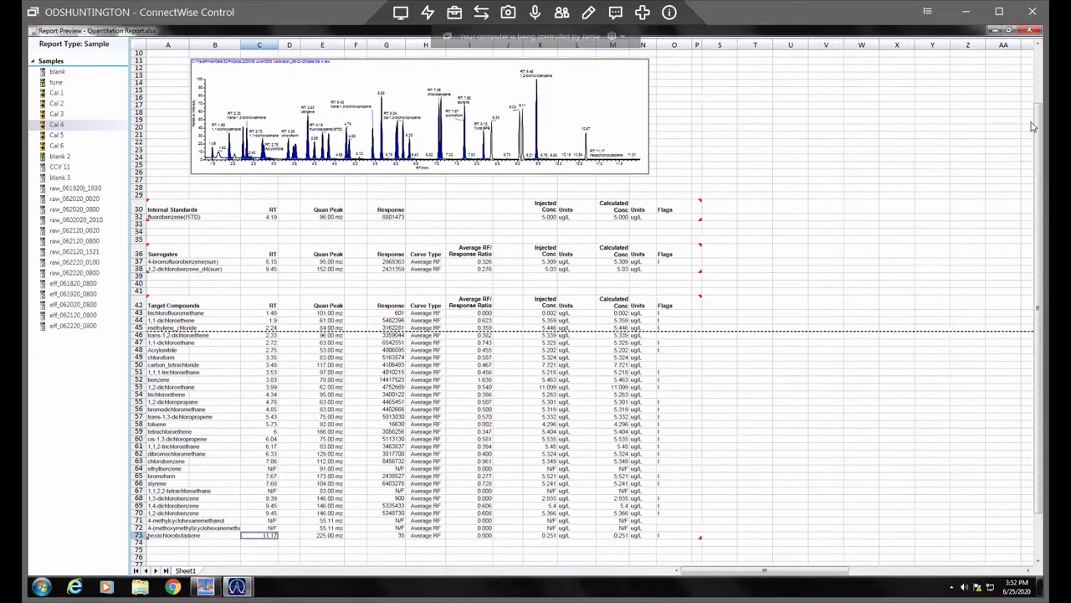
scroll(1031, 55, up, 3)
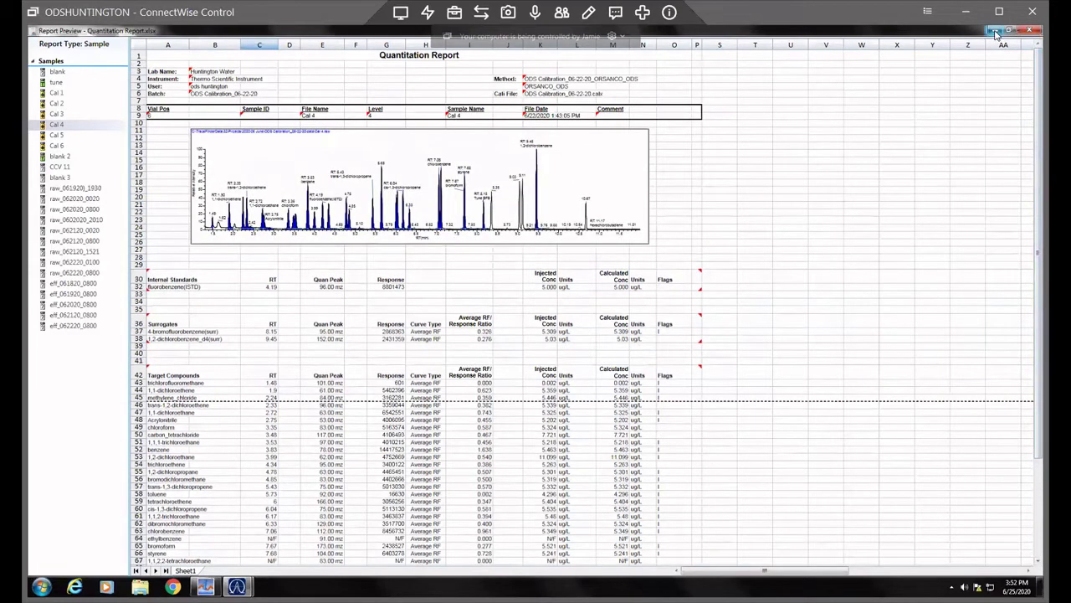
Minimize the Report Preview window to return to the batch's Reporting view
click(993, 31)
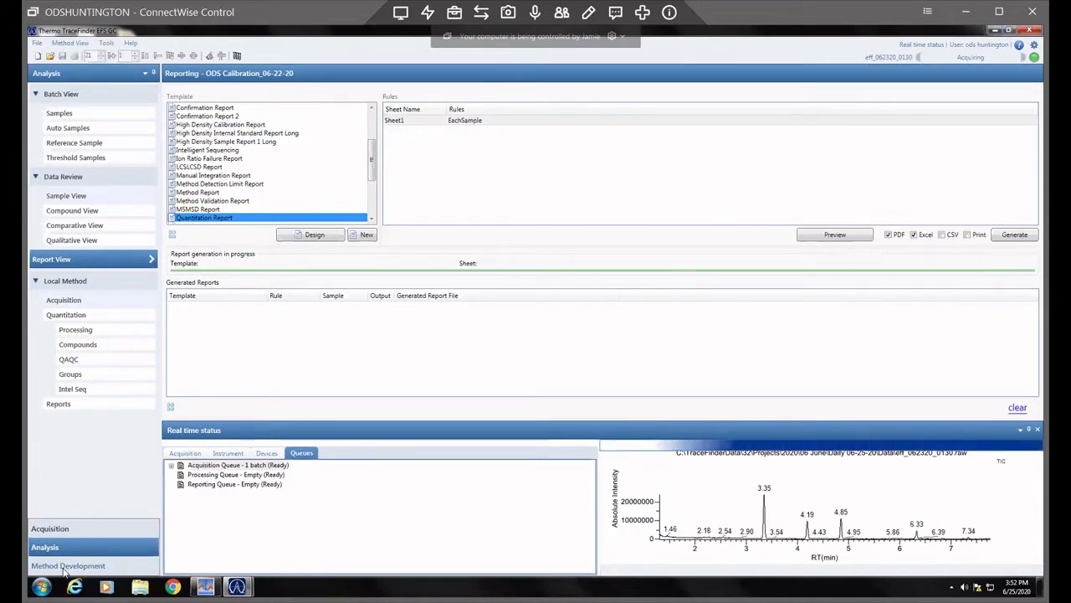
Open the ORSANCO_ODS master method from the Compounds area of Method Development
click(65, 567)
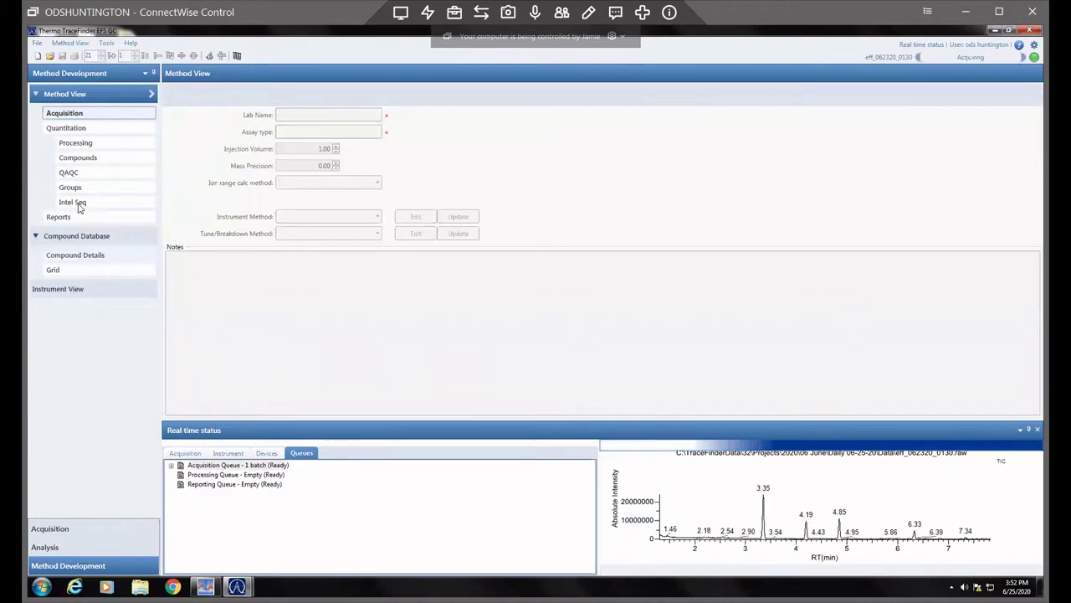
click(78, 158)
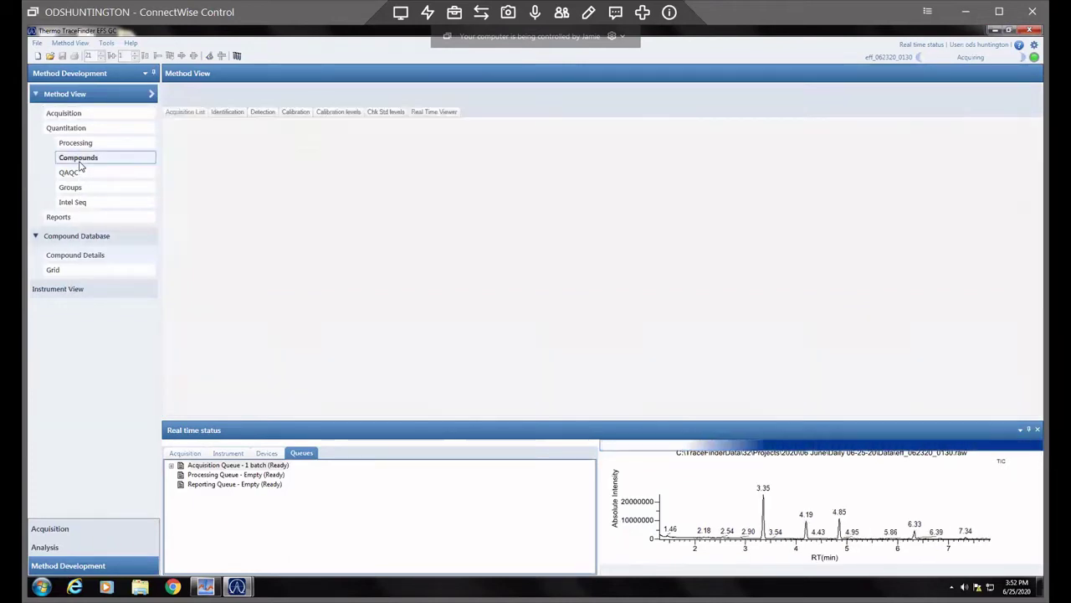
click(50, 56)
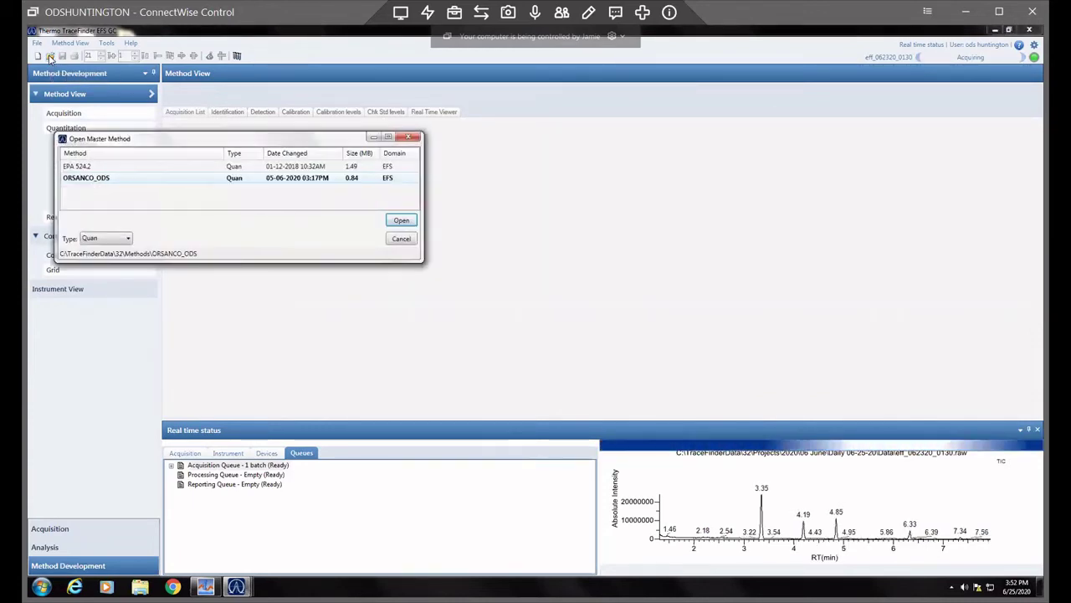
click(102, 180)
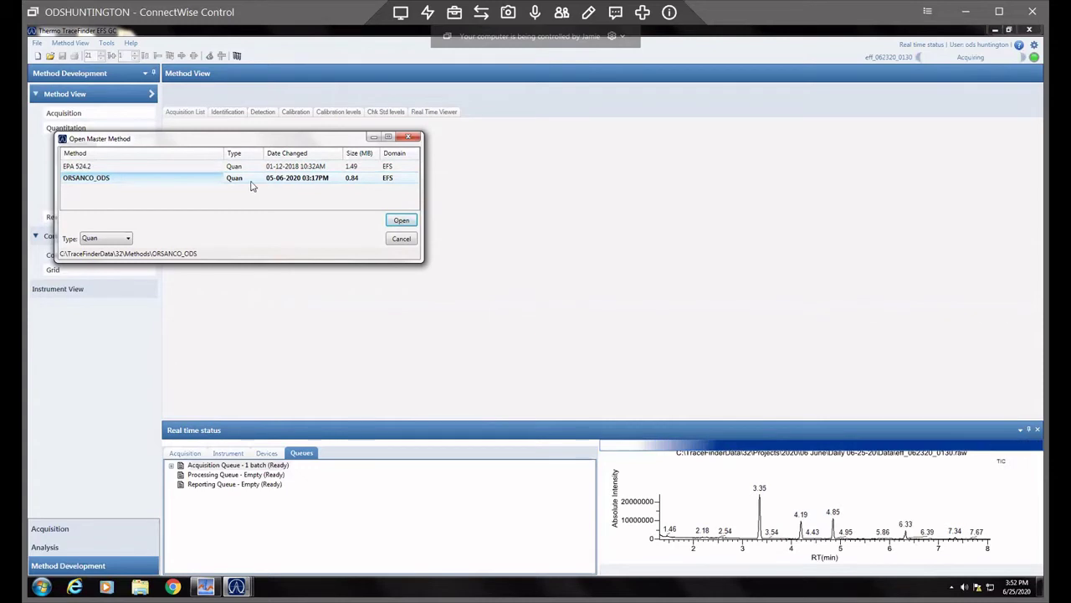
click(402, 221)
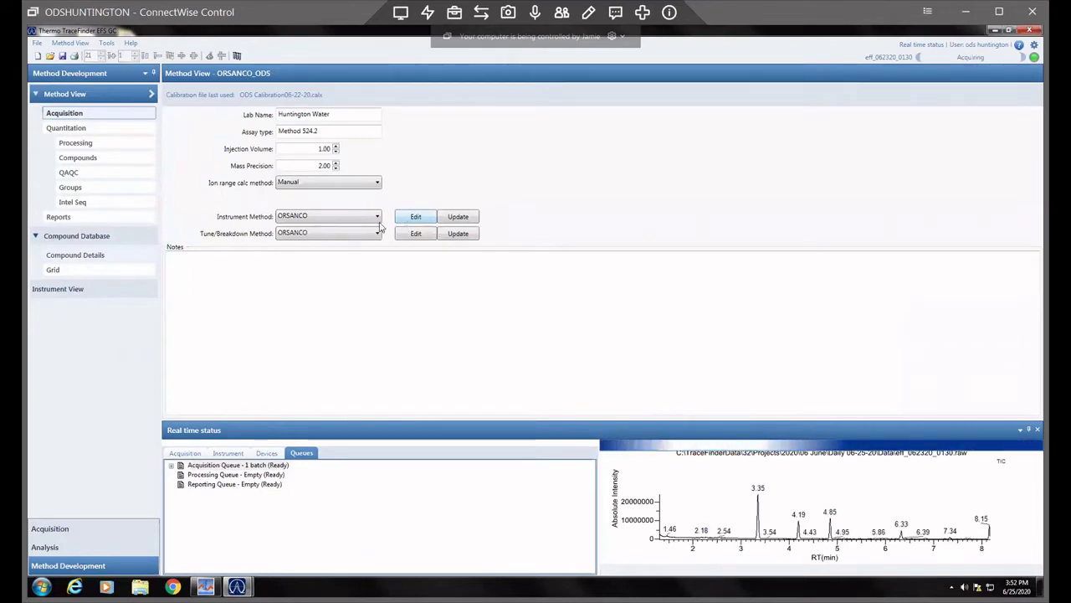
Show the ORSANCO_ODS compounds' Detection settings and scroll down to hexachlorobutadiene at RT 11.18
click(80, 161)
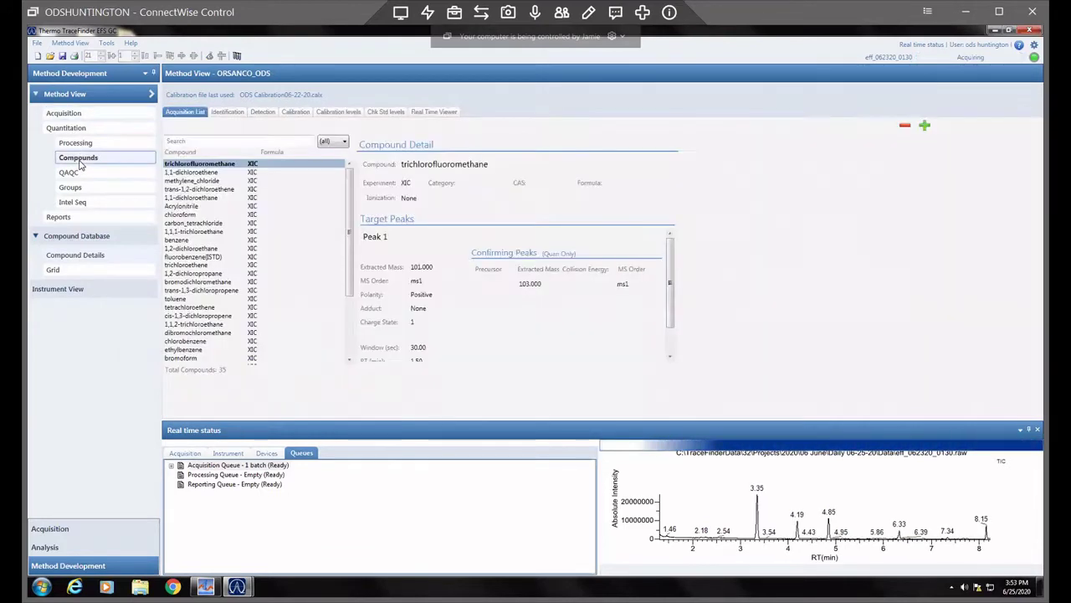
click(265, 117)
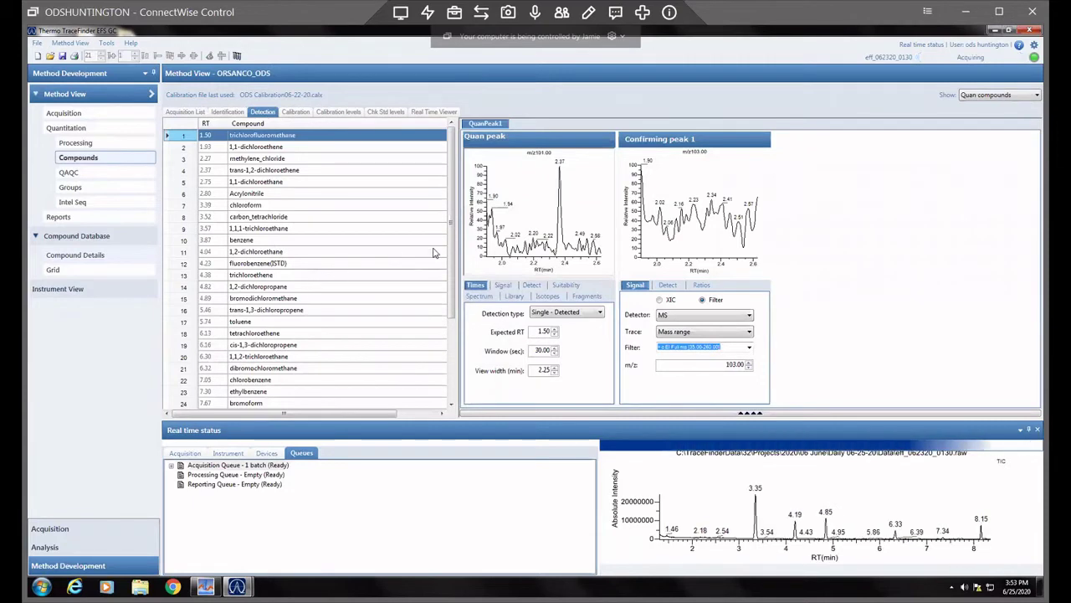
scroll(387, 307, down, 4)
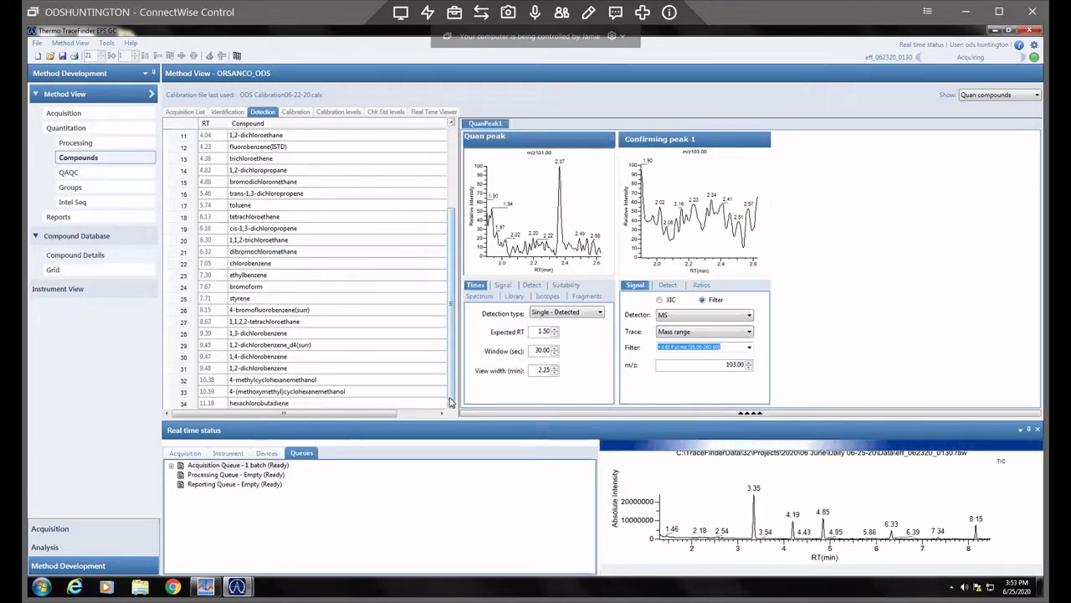
scroll(448, 154, up, 4)
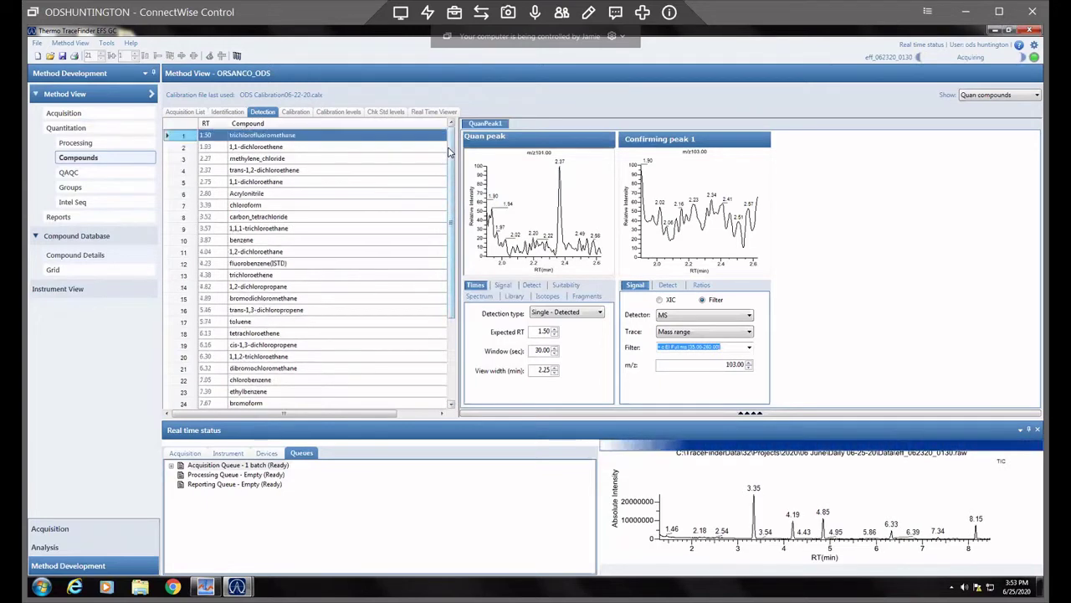
scroll(448, 176, down, 4)
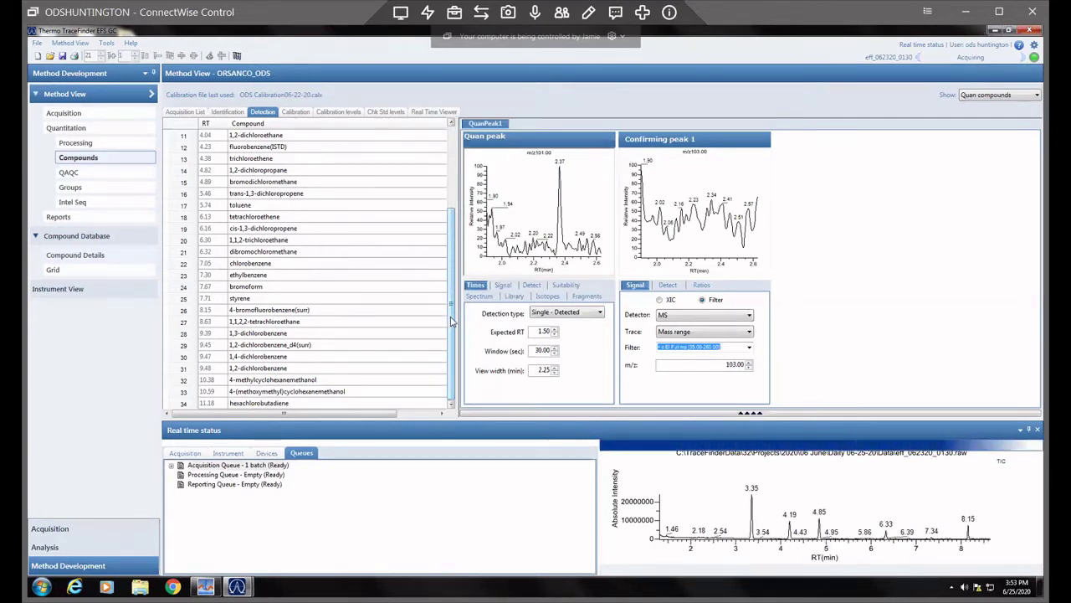
drag(452, 320, 475, 191)
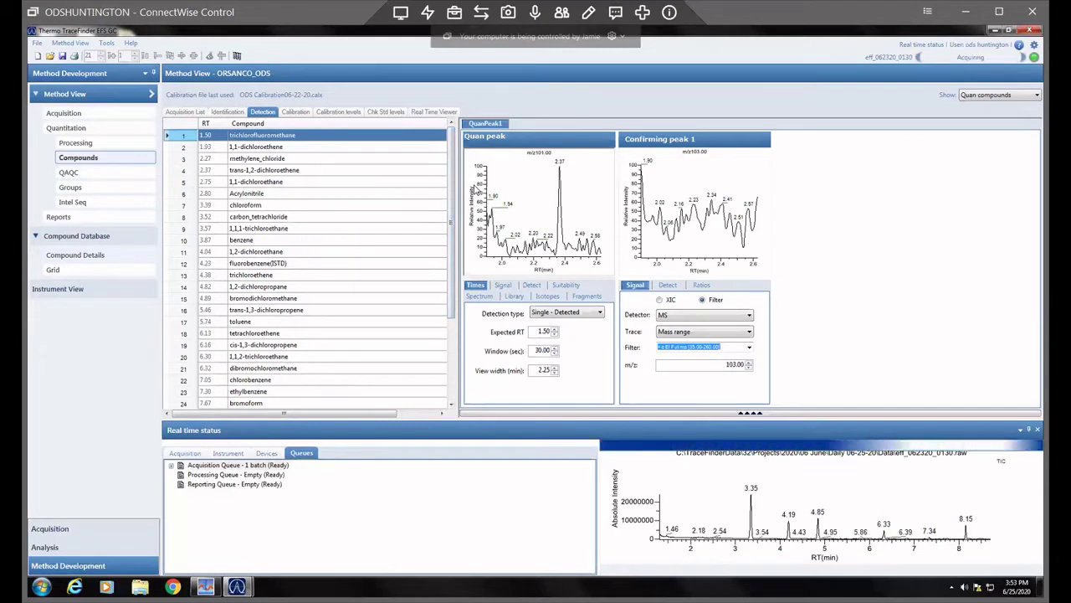
drag(452, 221, 449, 293)
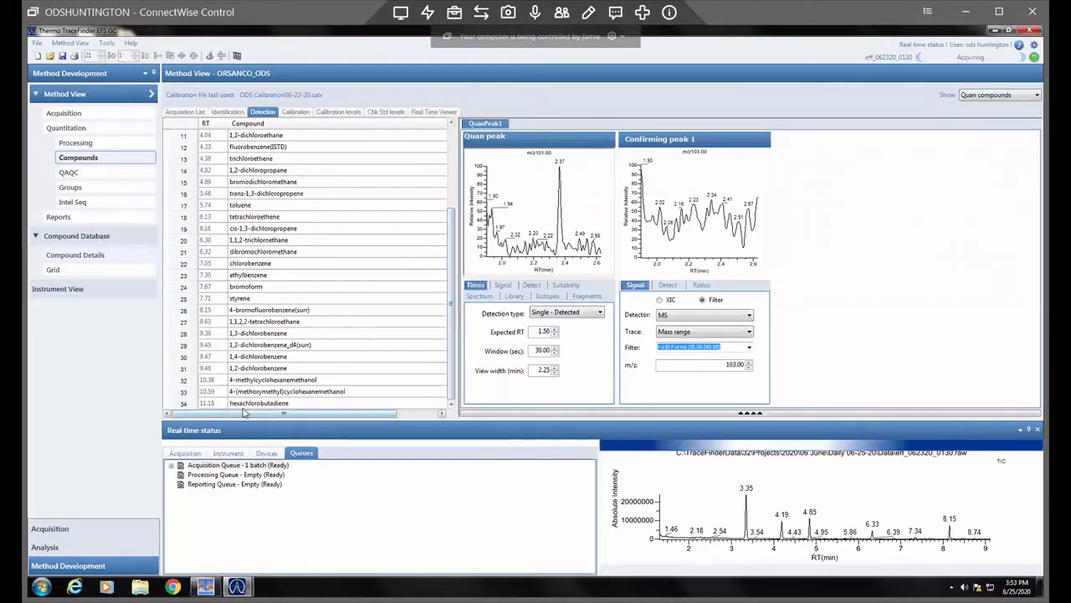
Select hexachlorobutadiene and set its Expected RT to 10.67 in the Detection settings
click(218, 404)
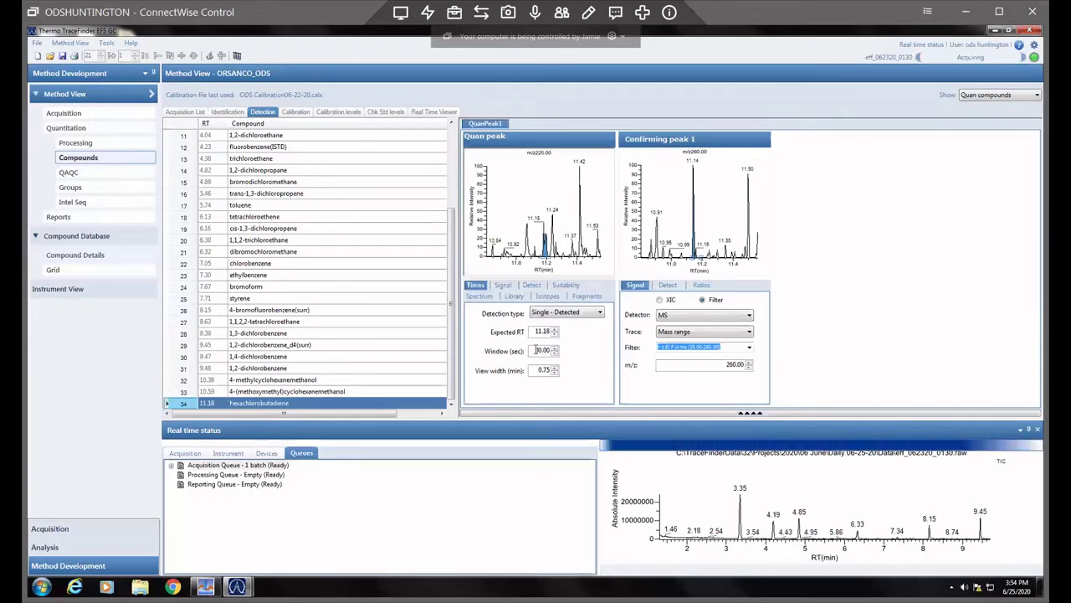
click(537, 350)
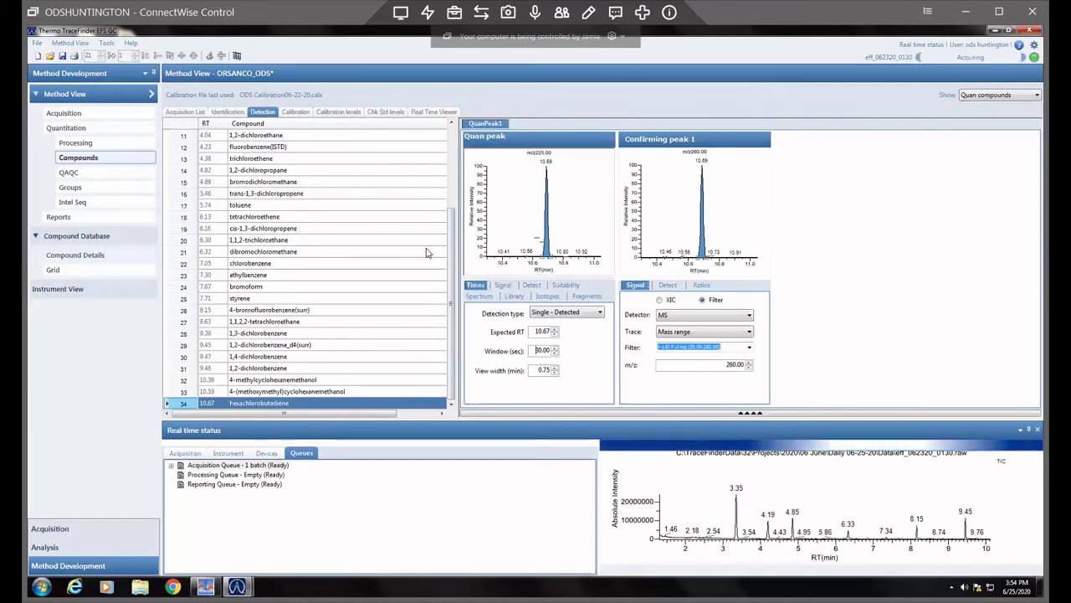
Check the detection settings of fluorobenzene, trichloroethene, carbon tetrachloride, 1,1,1-trichloroethane and chloroform
drag(451, 252, 450, 219)
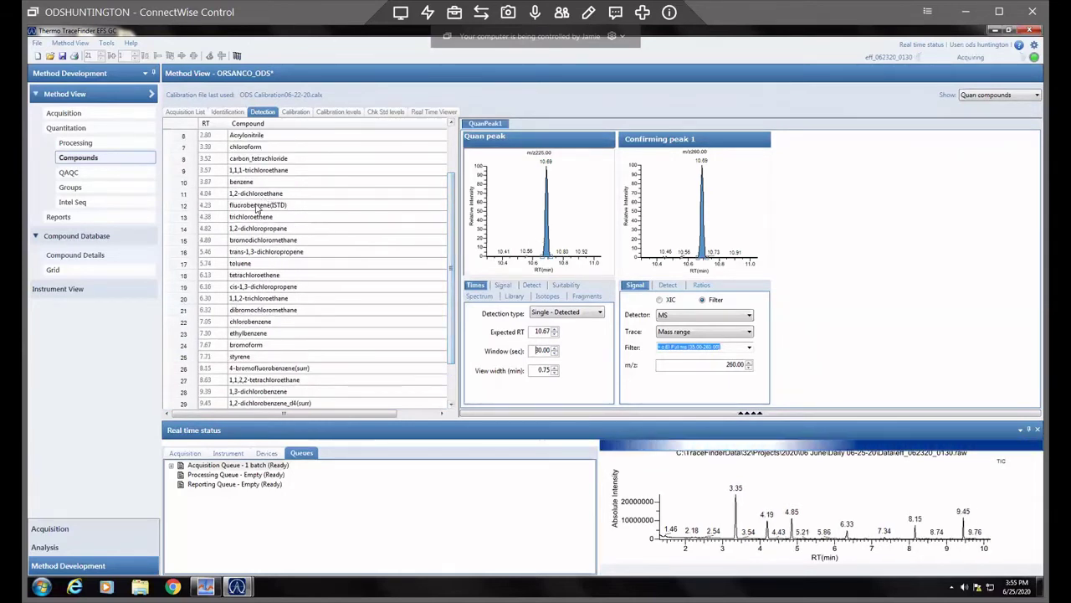
click(257, 208)
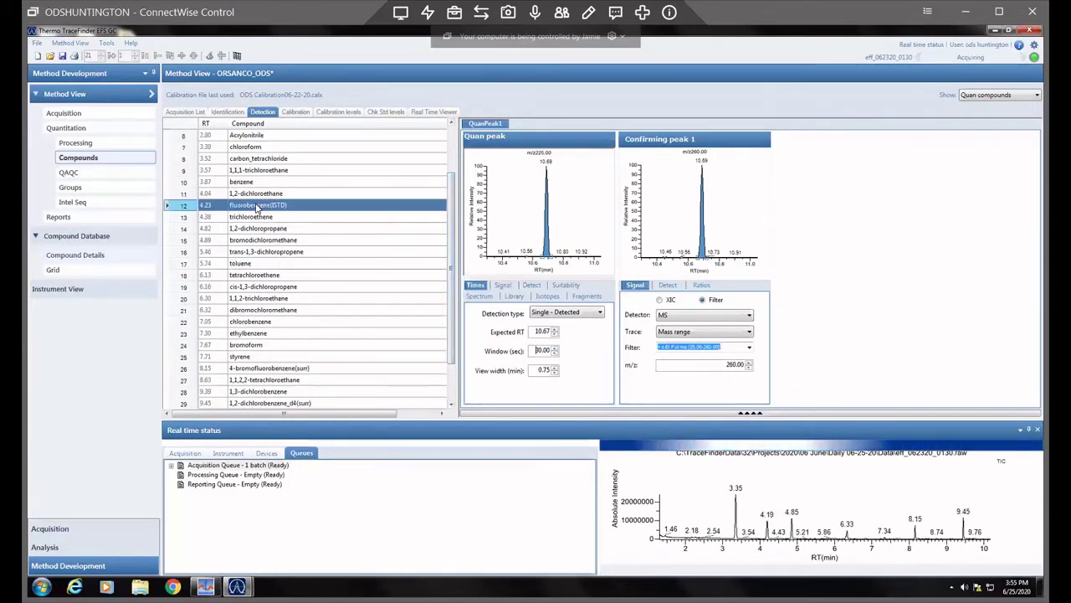
click(255, 218)
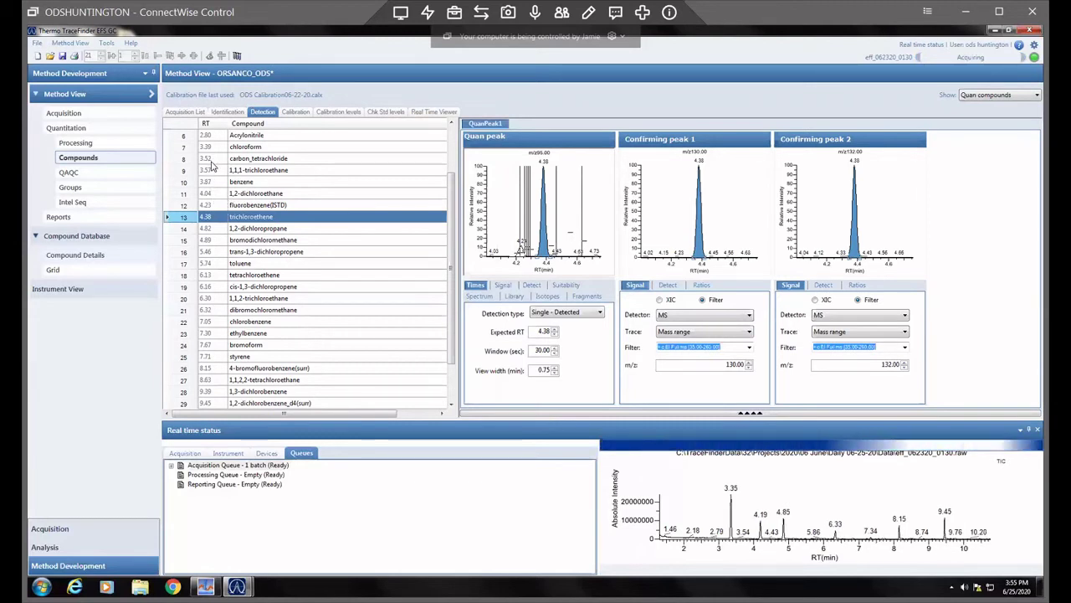
click(211, 161)
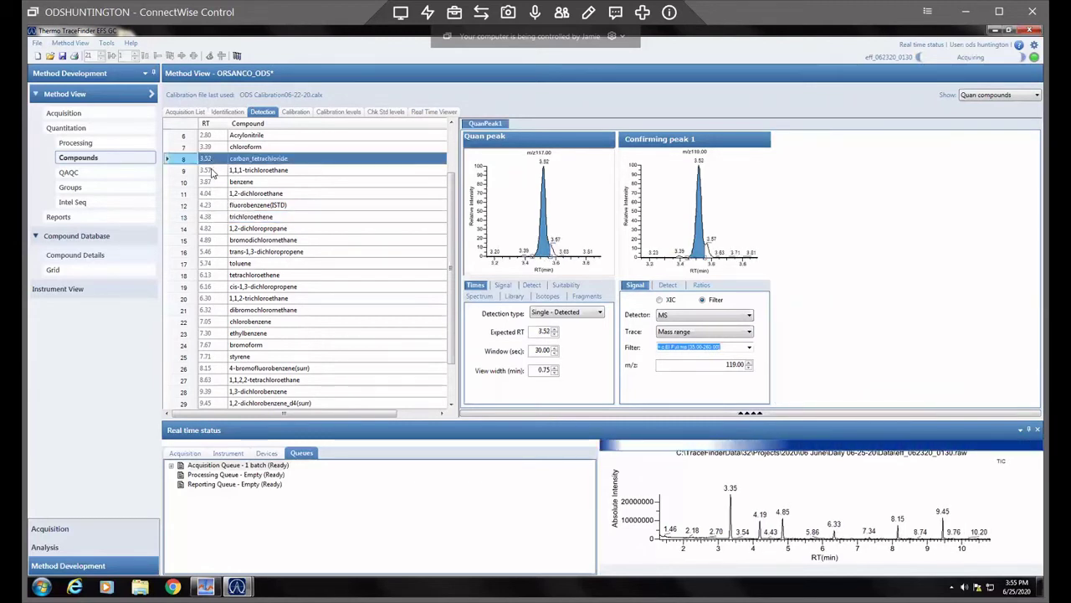
click(212, 171)
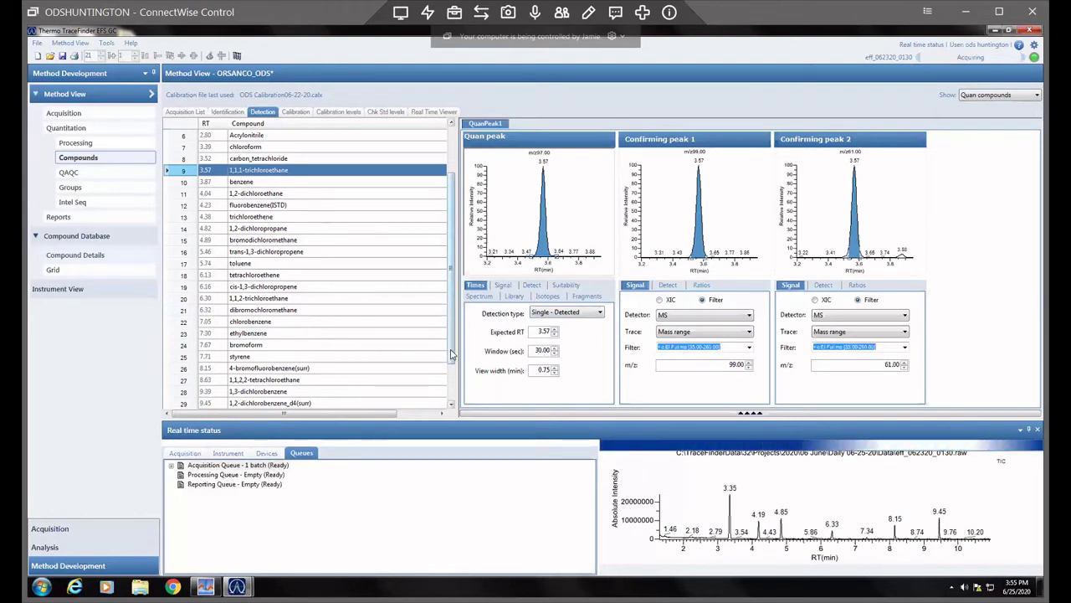
scroll(451, 360, up, 2)
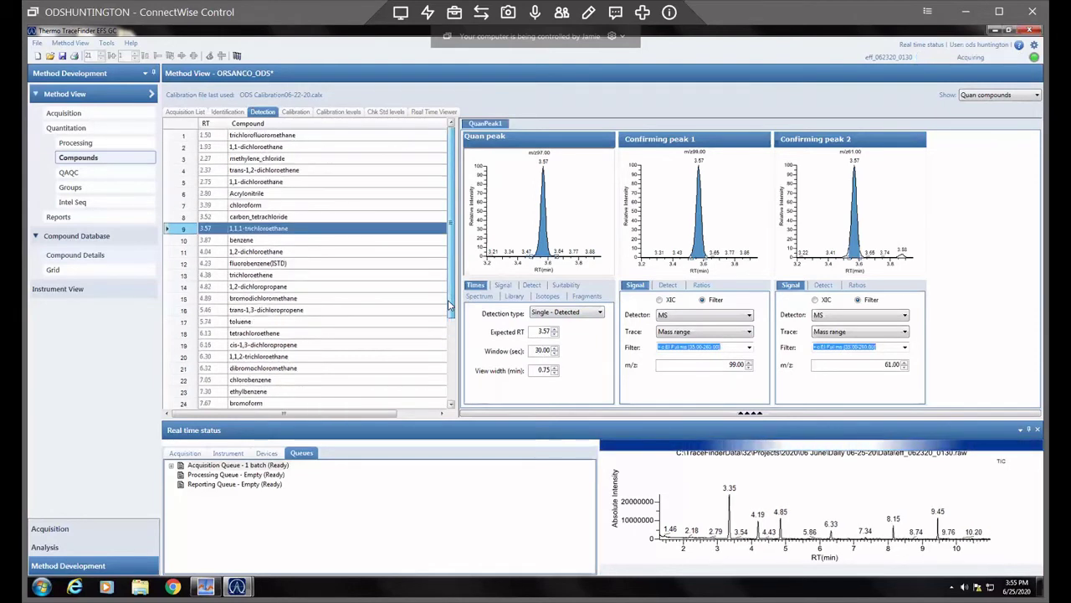
click(216, 206)
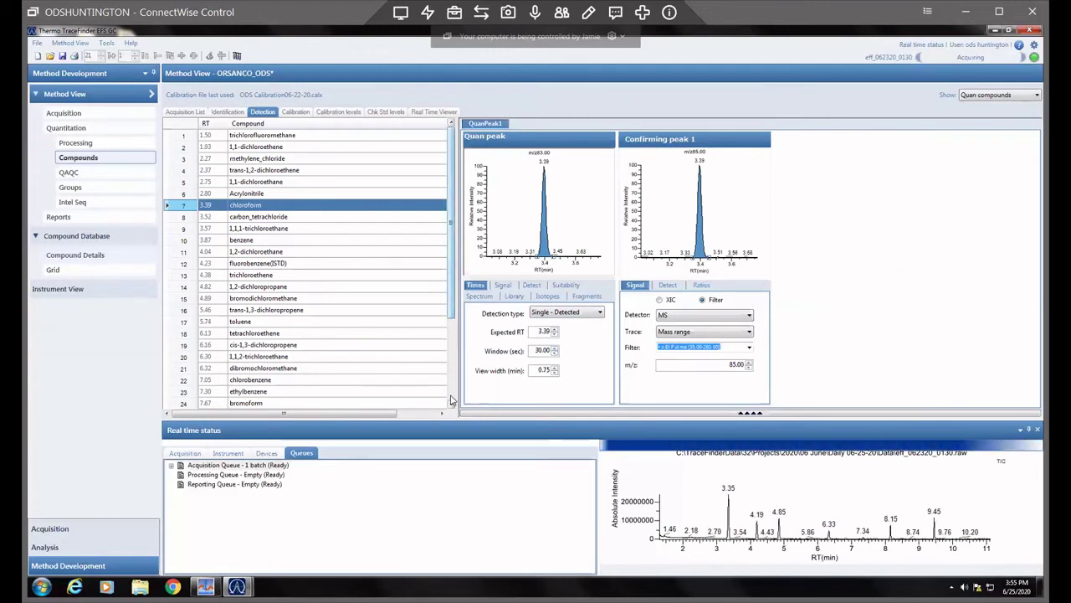
Confirm hexachlorobutadiene's Expected RT of 10.67 and save the master method
click(452, 306)
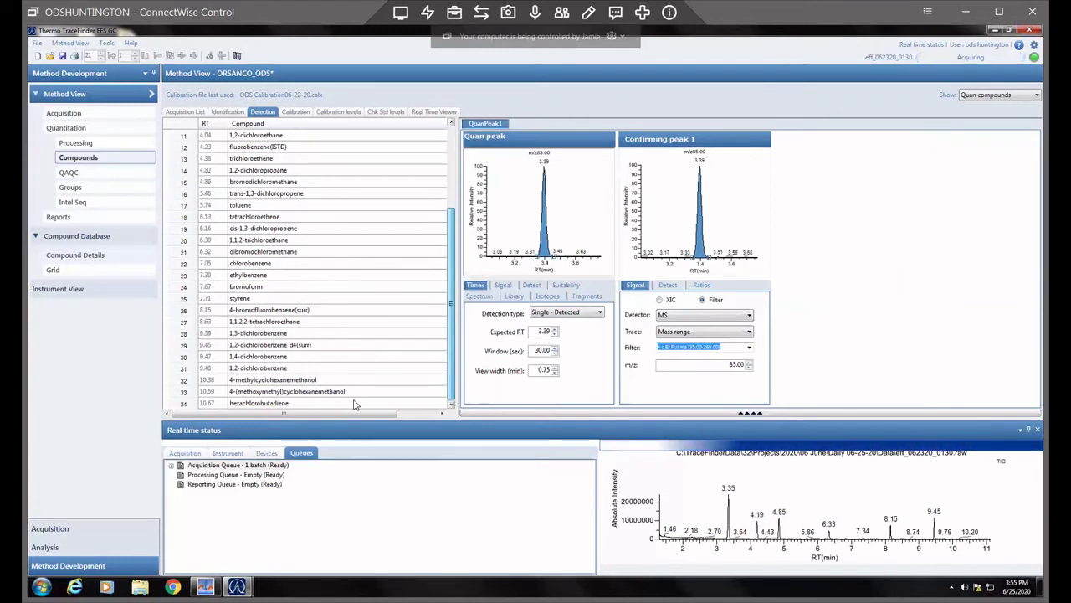
click(215, 405)
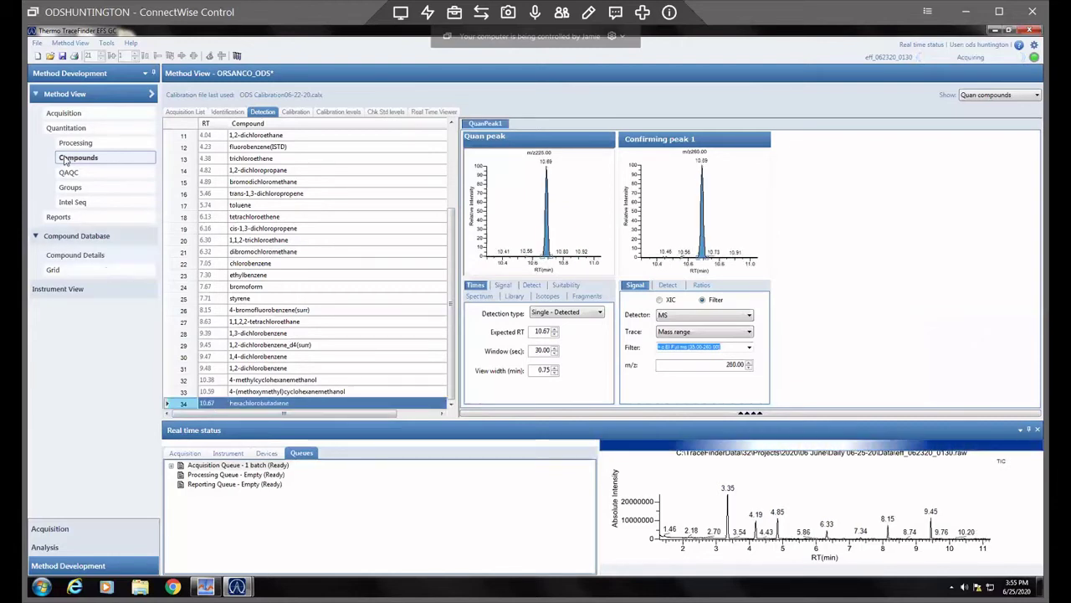
click(62, 56)
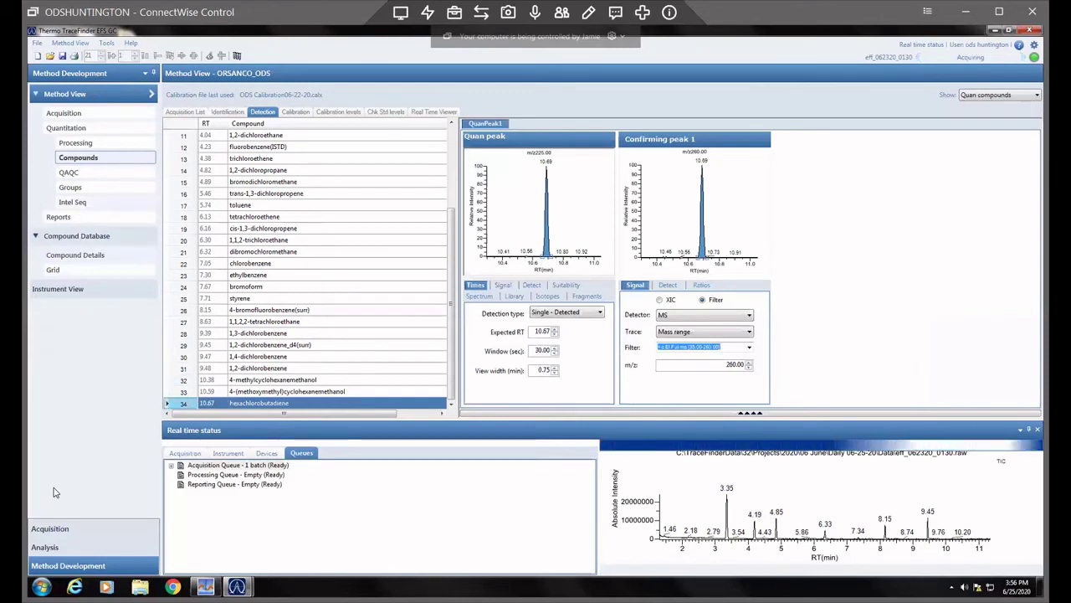
Switch to Analysis for the ODS Calibration_06-22-20 batch and close the Real time status panel
click(45, 547)
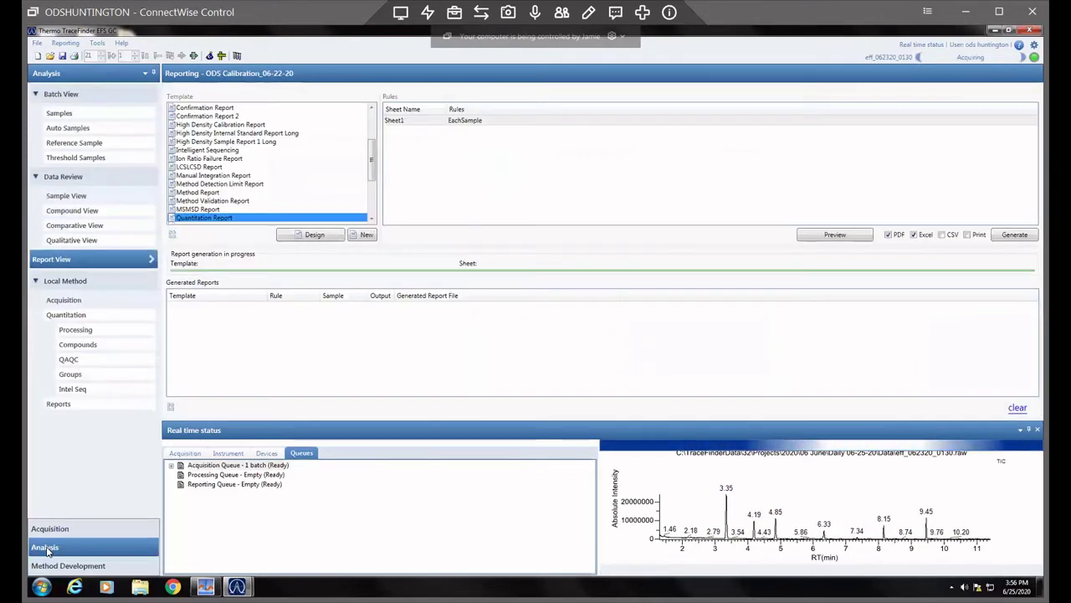
click(1032, 429)
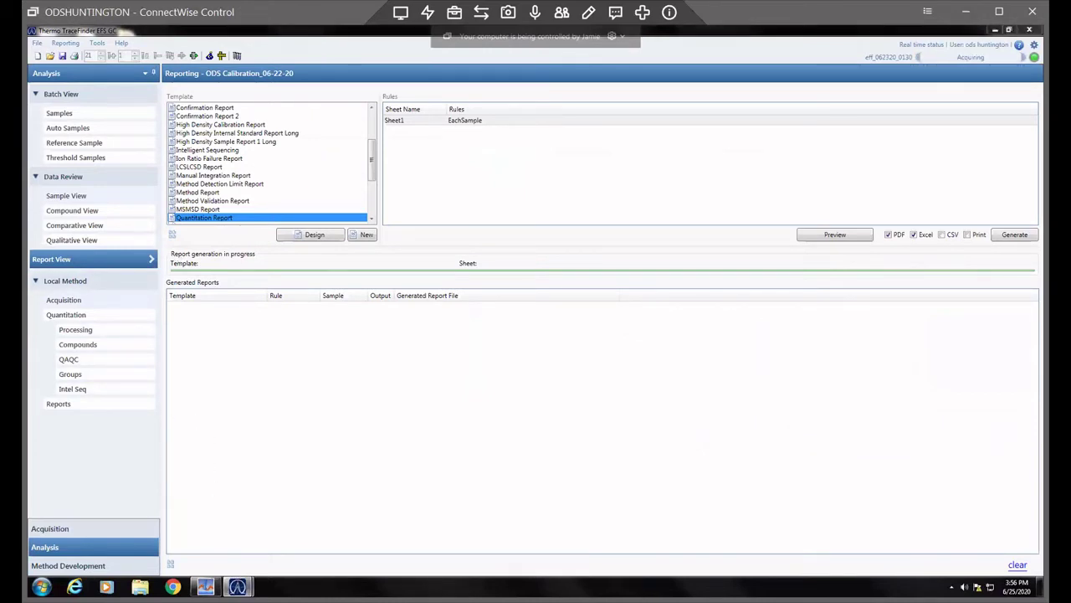
mouse_move(237, 586)
mouse_move(263, 547)
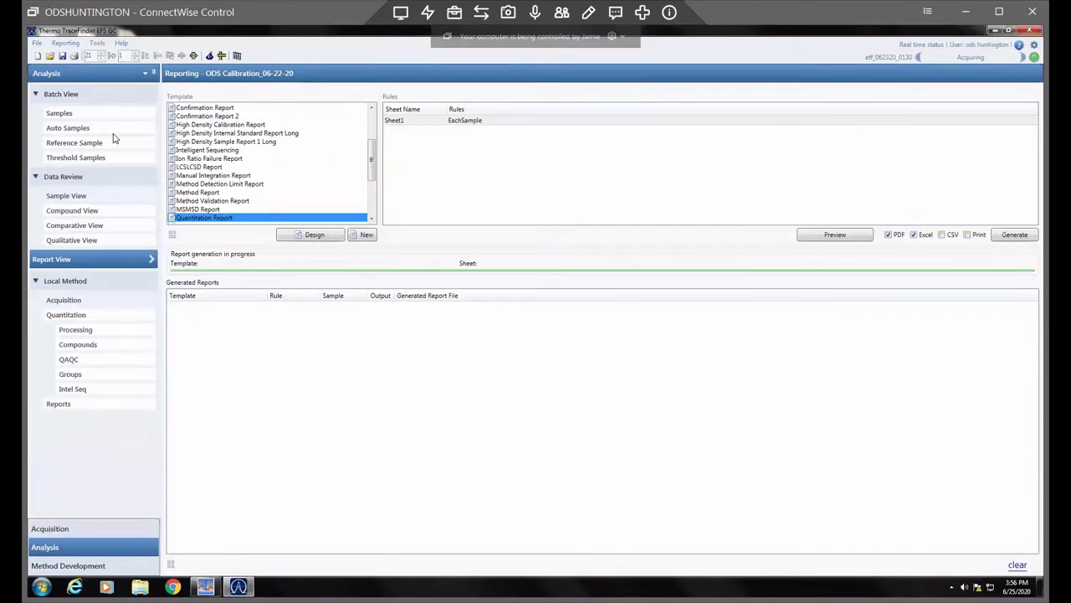
Open the batch's local method Compounds Calibration table, where hexachlorobutadiene's RT is still 11.18
click(75, 95)
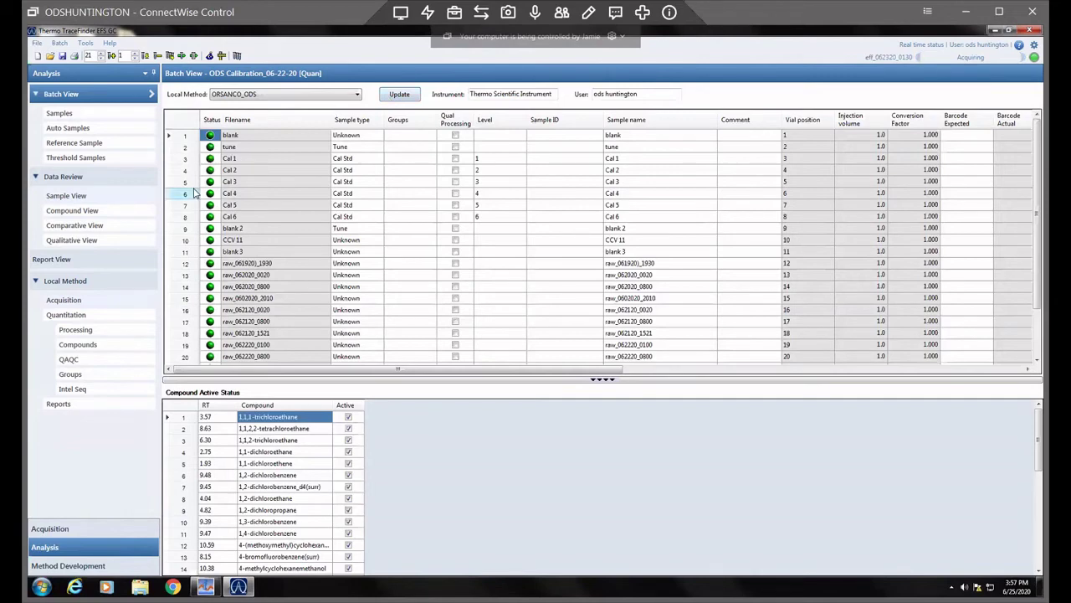
click(77, 344)
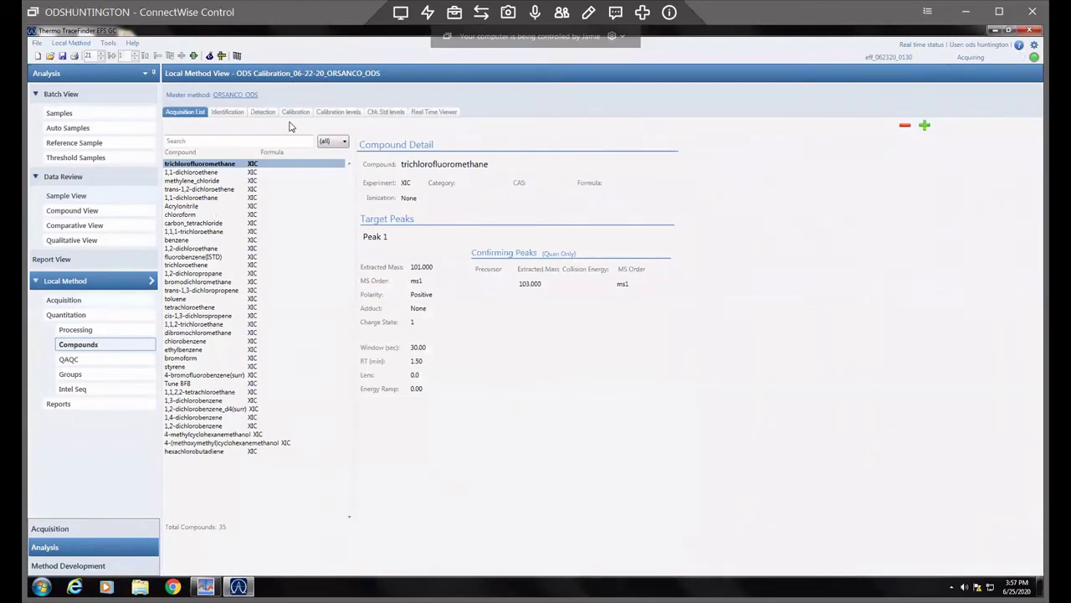
click(294, 112)
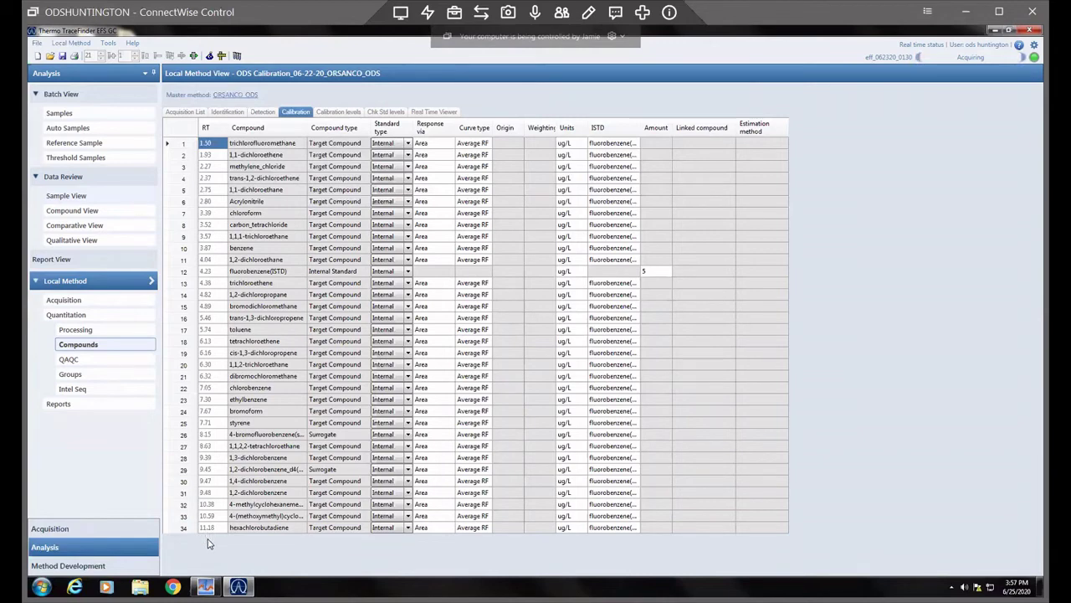
Update the batch's local method from the master method, confirming Yes, and bring up Submit Options
click(65, 94)
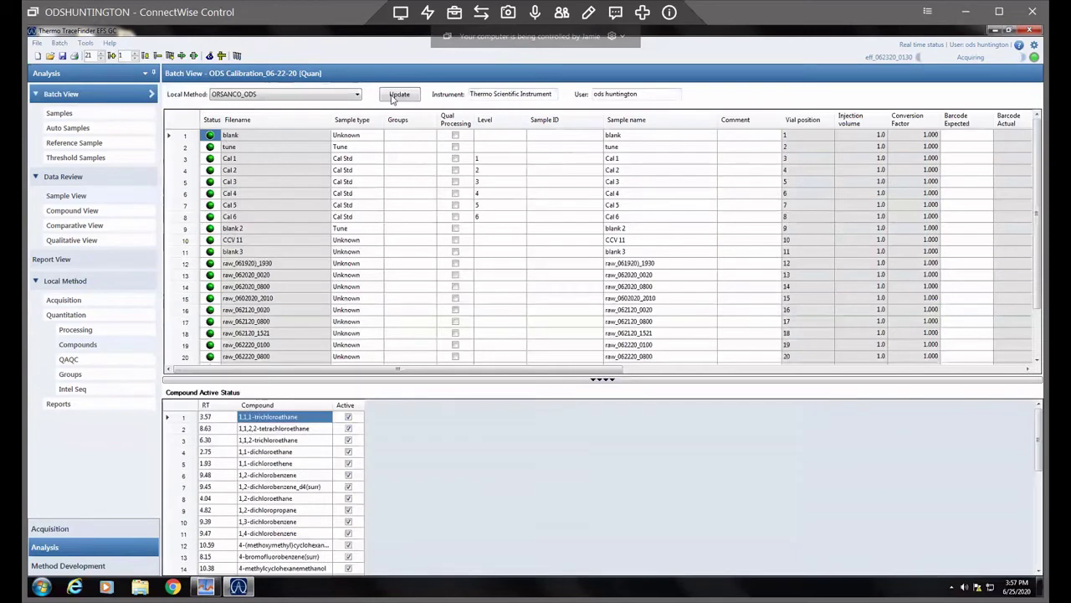
click(395, 96)
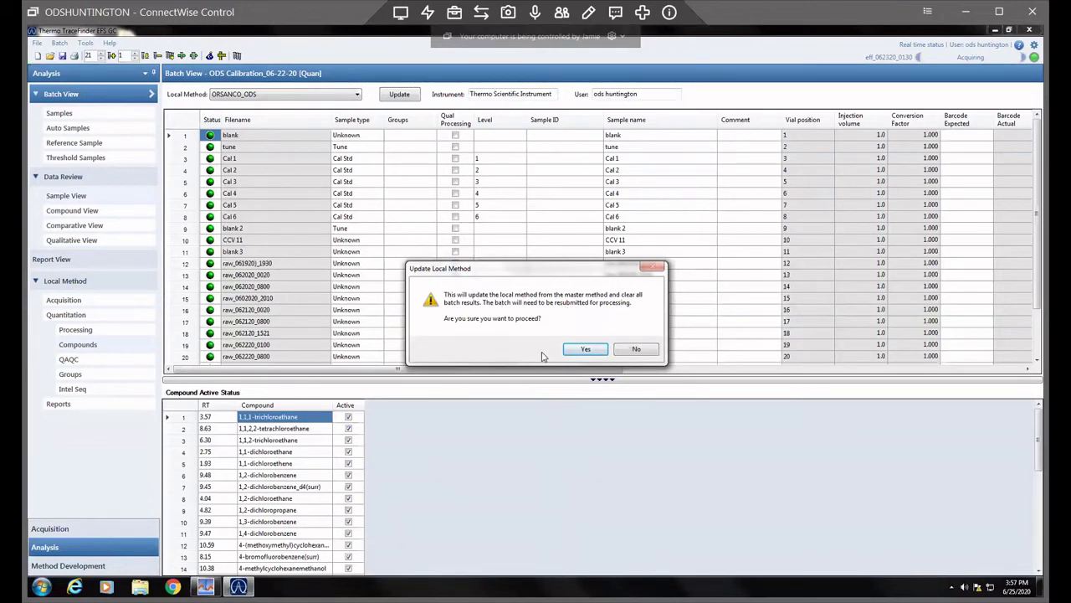
click(579, 352)
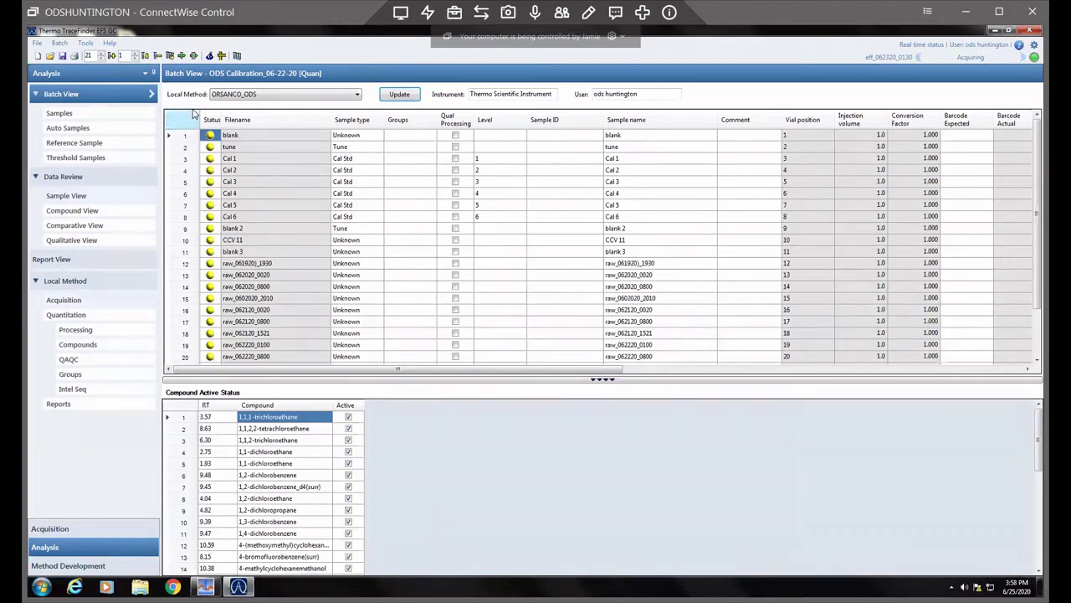
click(195, 56)
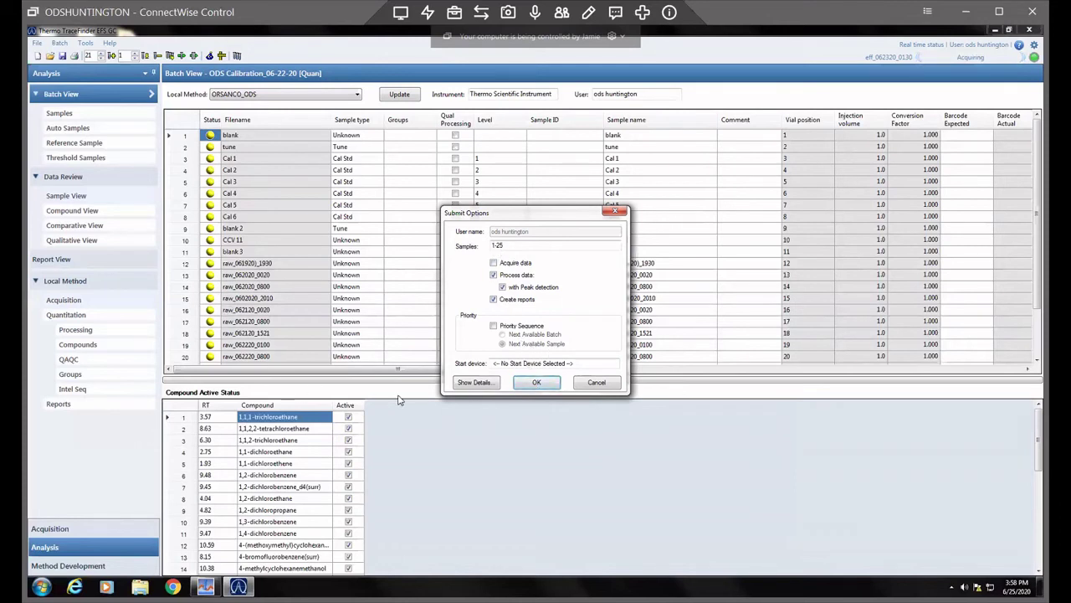
Resubmit samples 1–25 with Process data and Create reports, until all show as processed
click(528, 384)
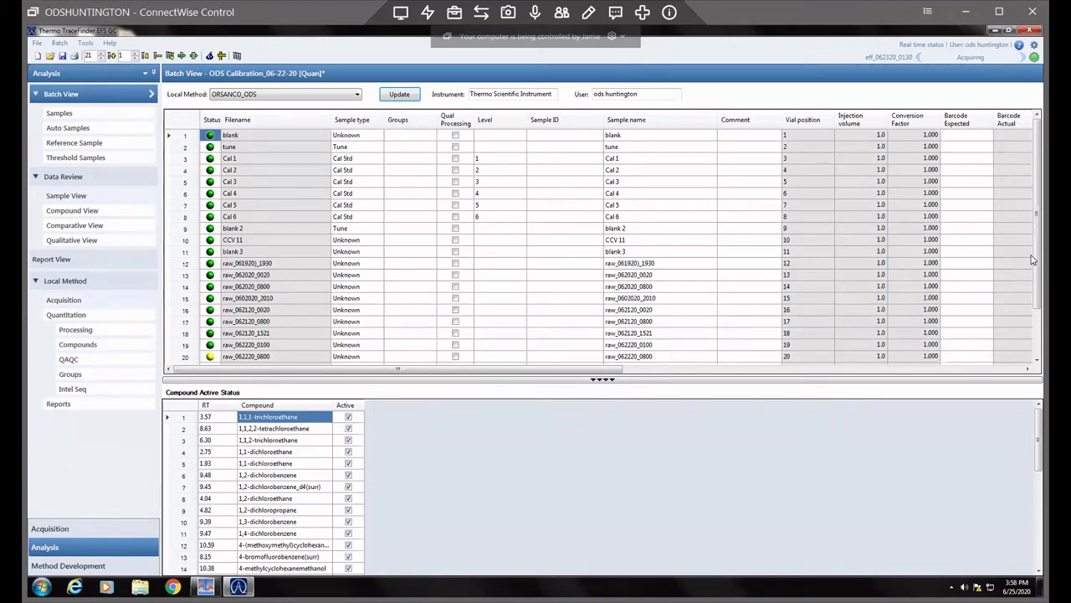
drag(1033, 276, 1033, 326)
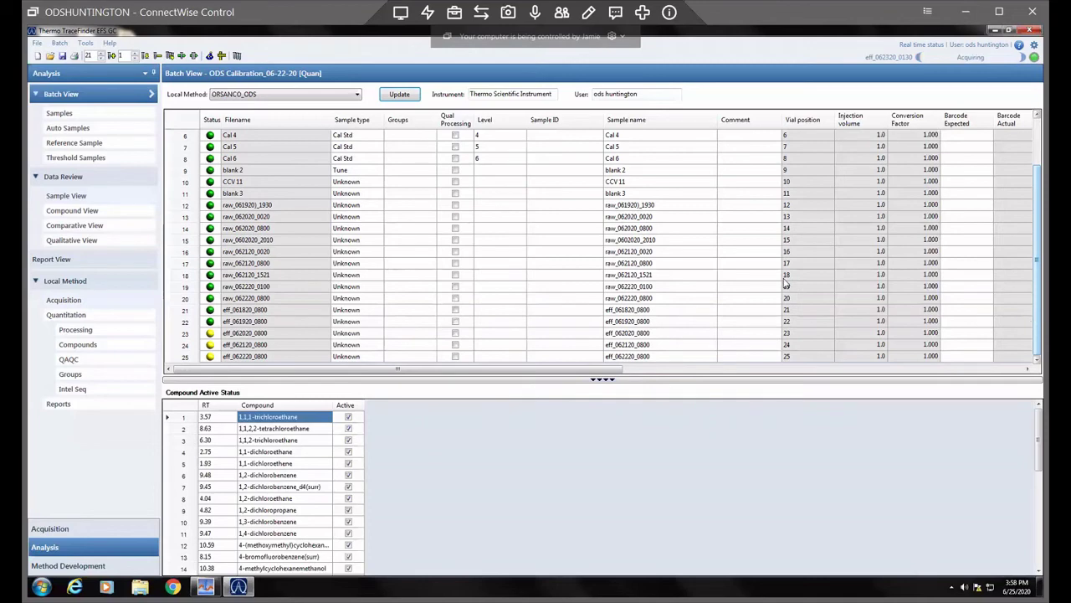
Show the Cal 4 quantitation report in a maximized Report Preview window
click(48, 261)
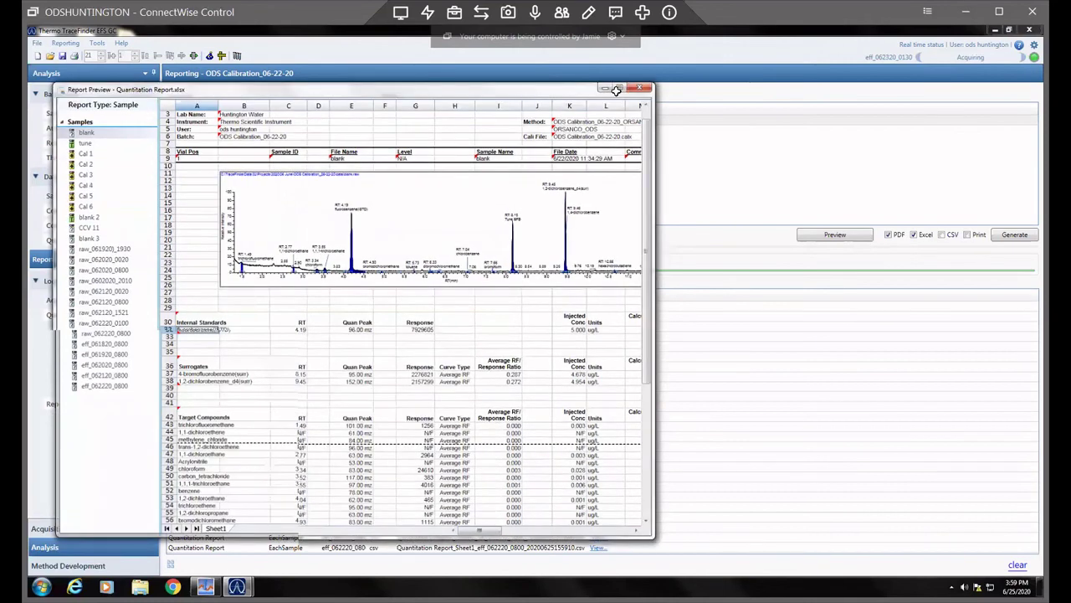
click(620, 89)
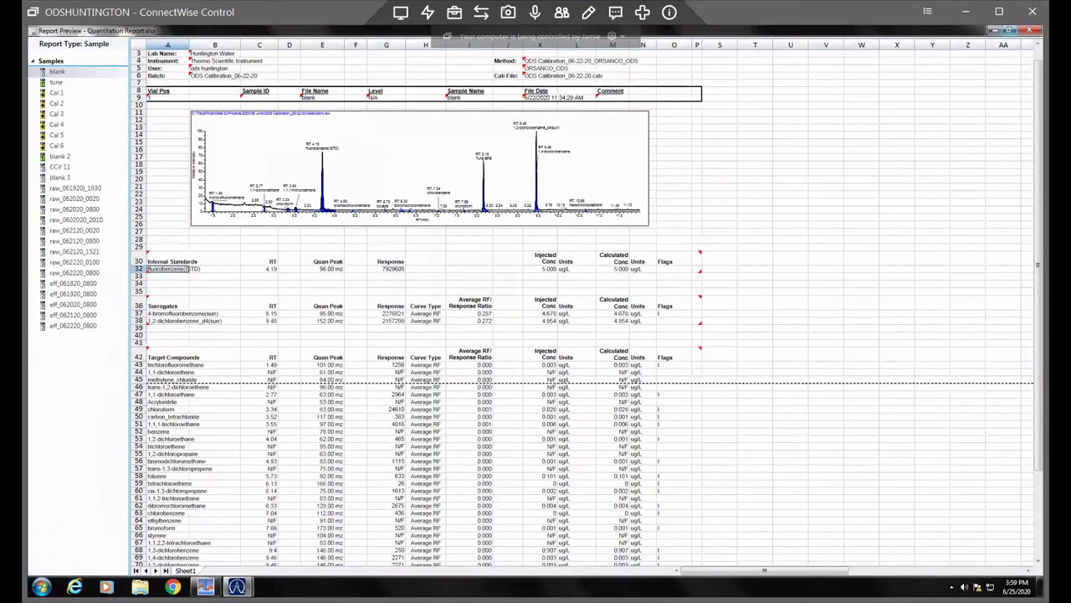
click(57, 124)
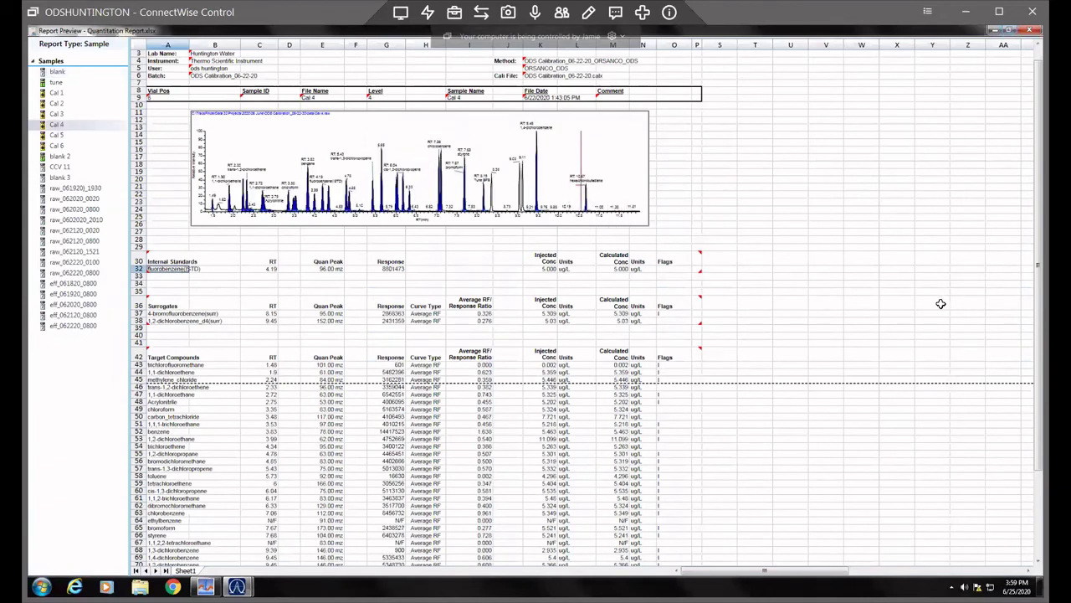
Confirm Cal 4 shows hexachlorobutadiene at RT 10.67 with 5.256 ug/L
scroll(1033, 385, down, 4)
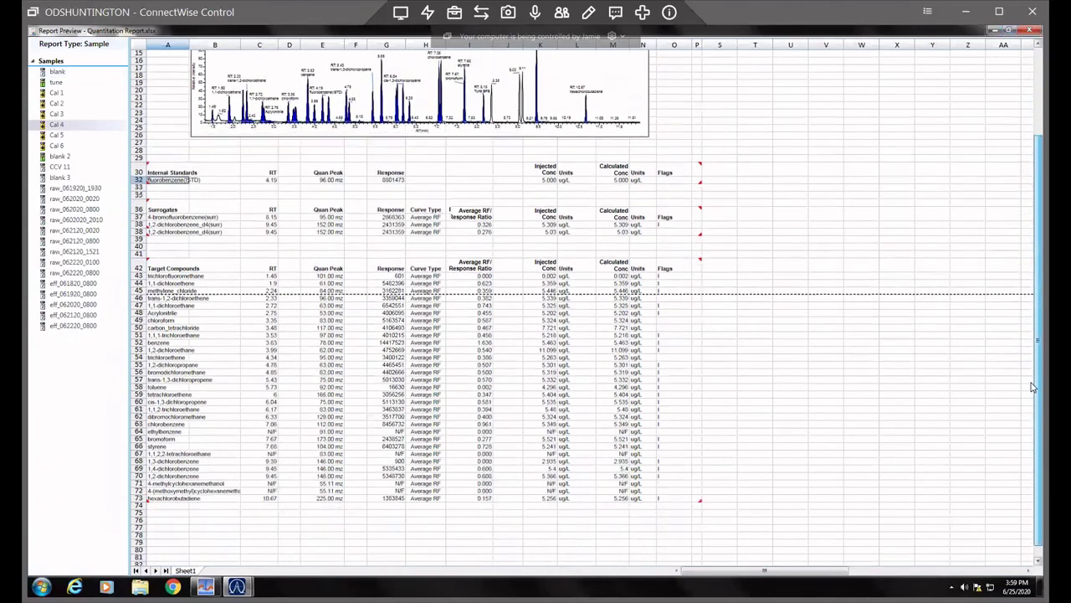
click(260, 491)
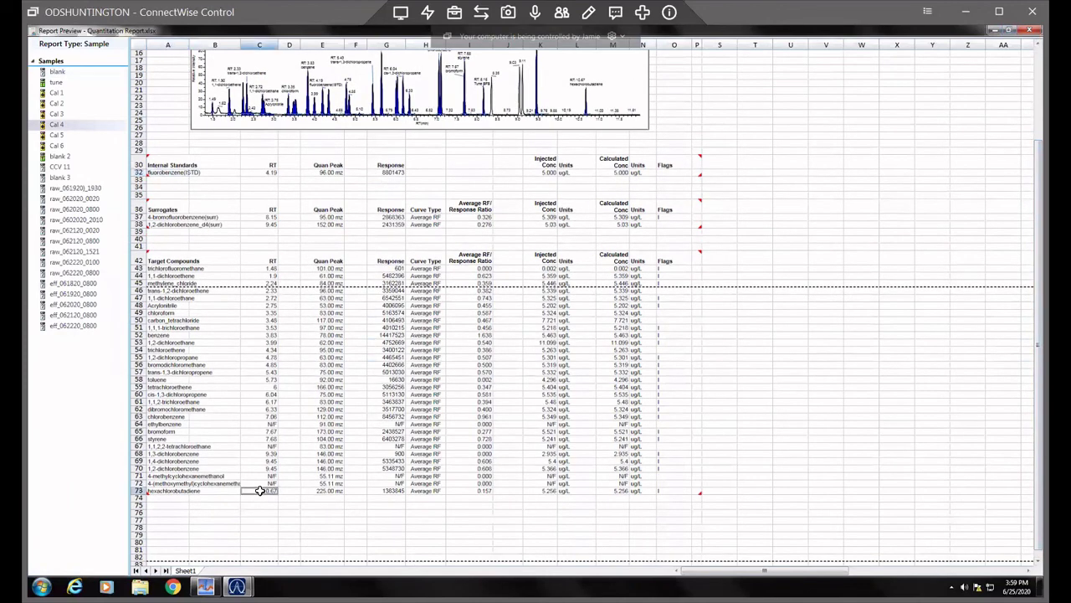
click(607, 490)
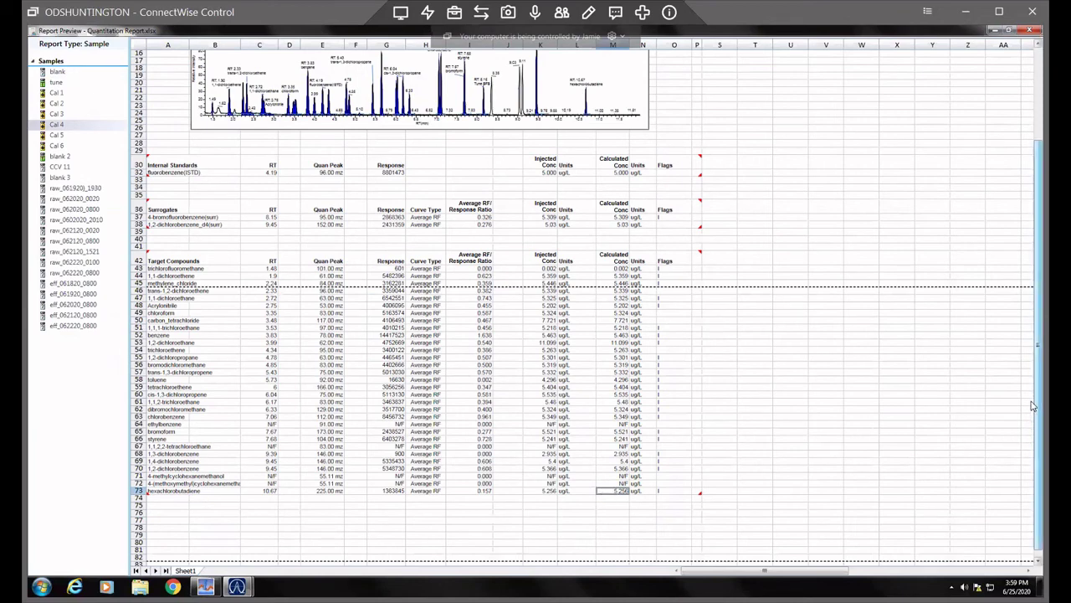
scroll(1035, 418, up, 3)
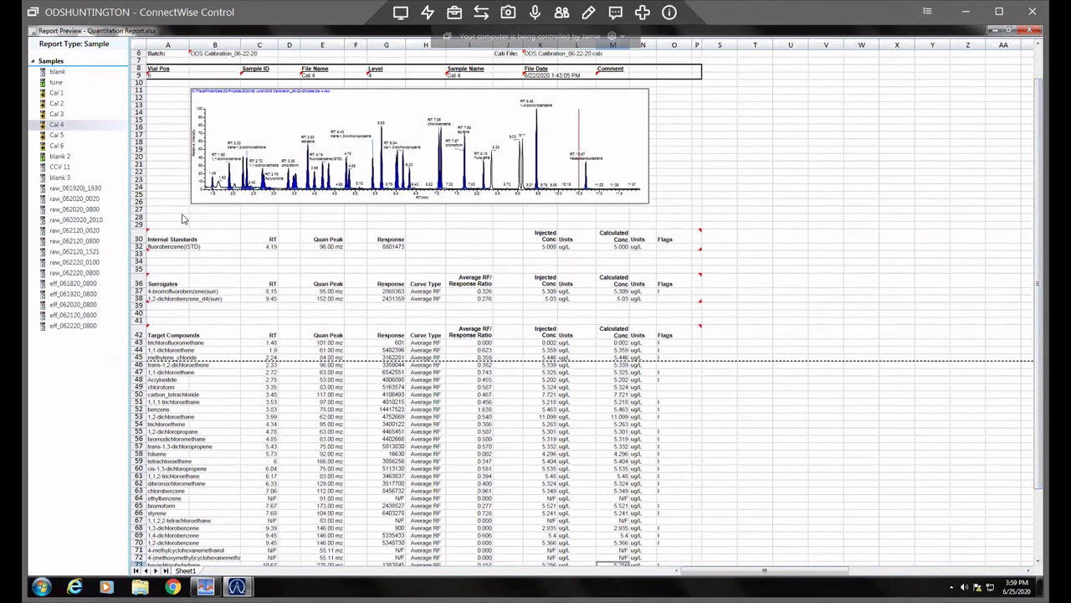
Review the Cal 3, Cal 2, Cal 1 and blank 2 reports, ending on Cal 6
click(57, 113)
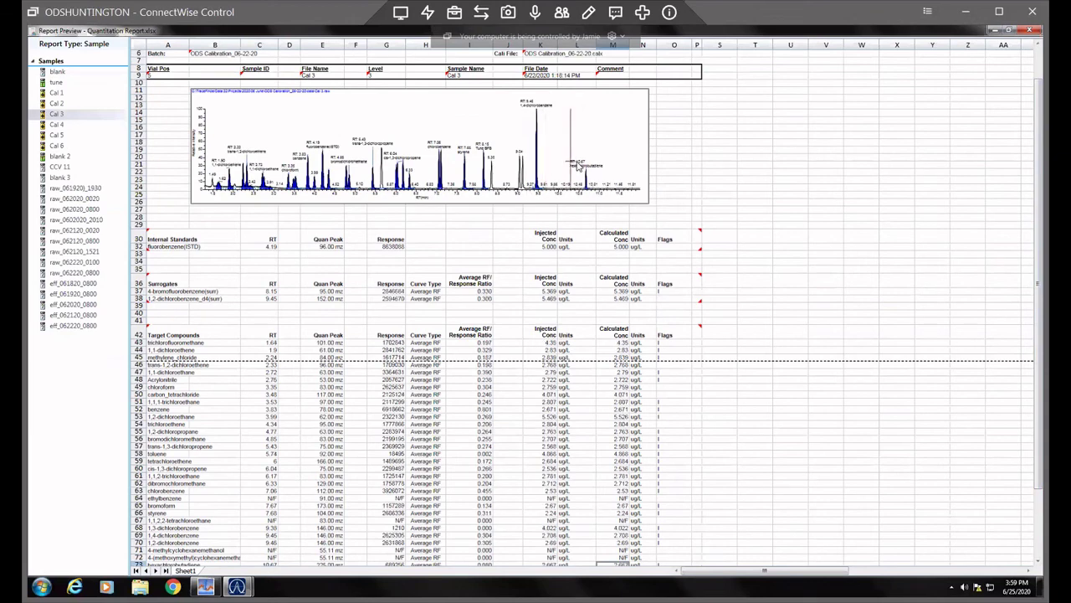
click(56, 102)
click(55, 93)
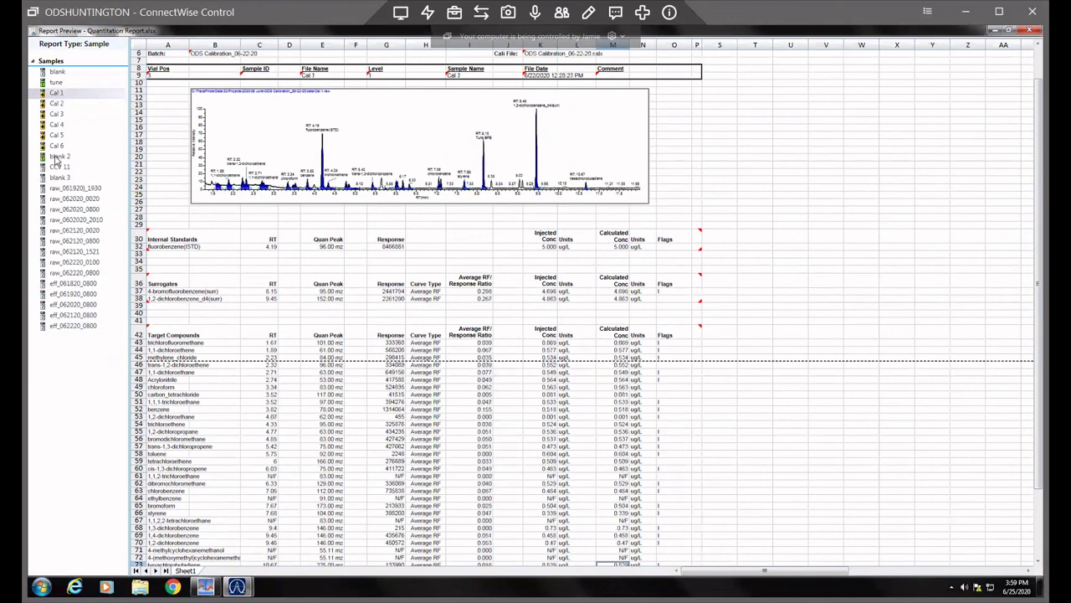
click(58, 168)
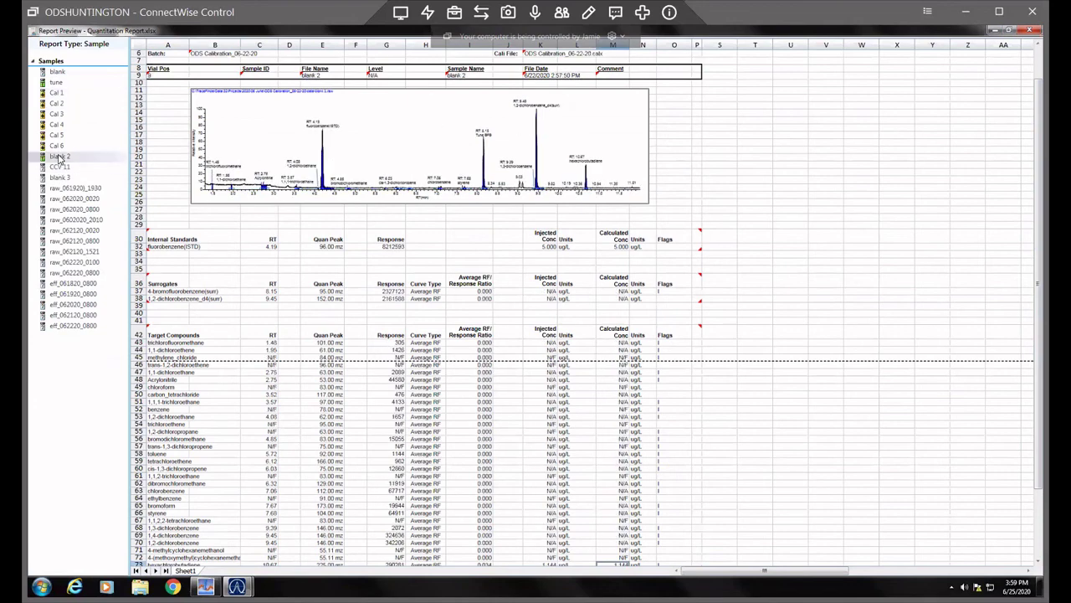
click(57, 147)
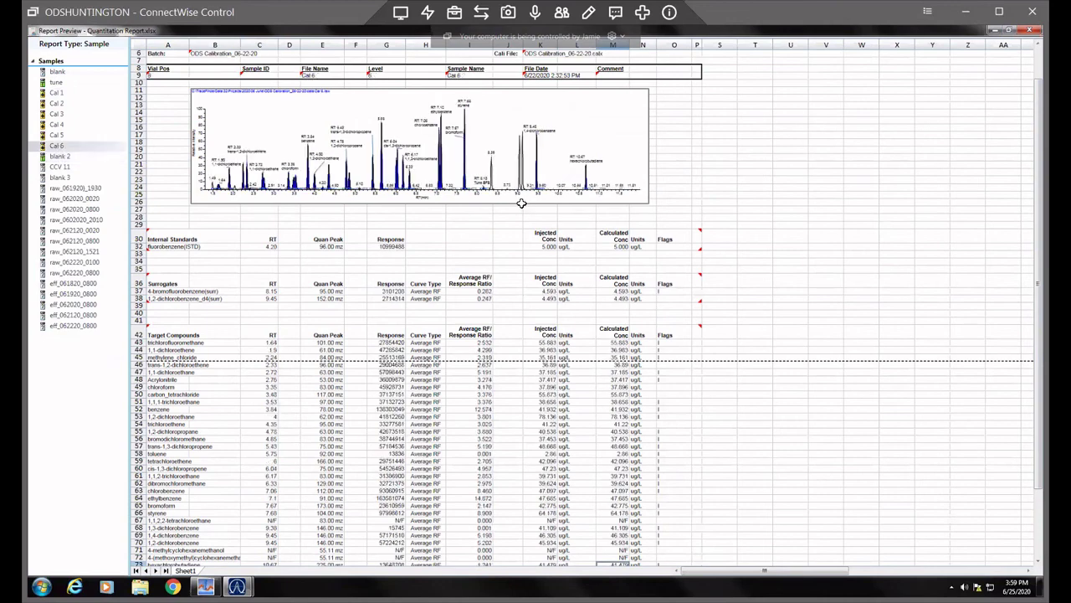